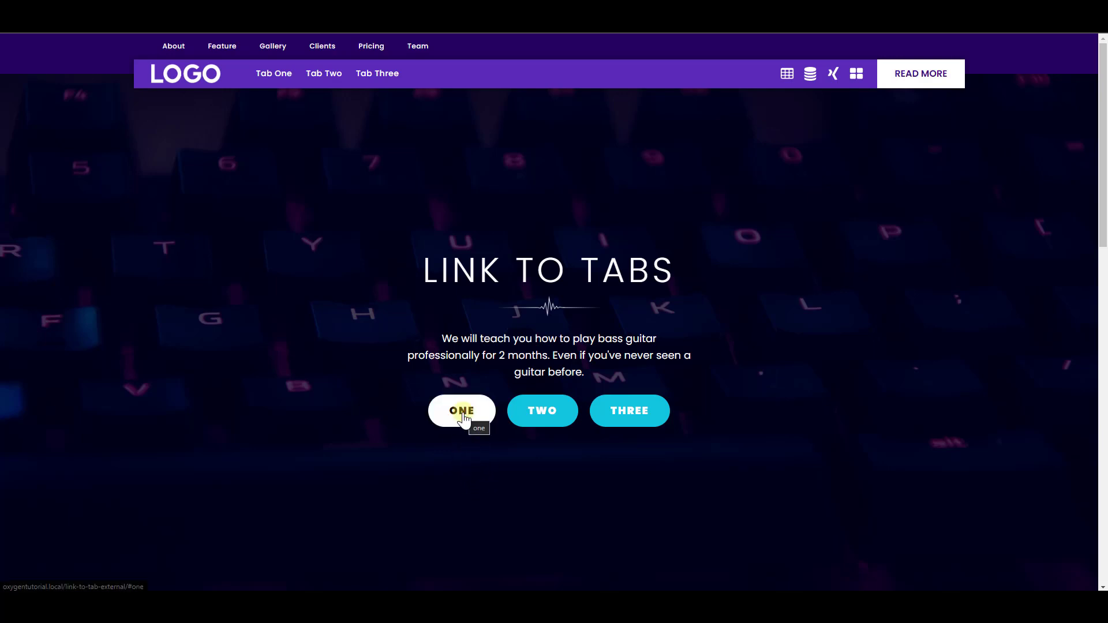
Step: Use the hero's TWO and THREE buttons to jump to their tabs, then try the header Tab One link
left_click(546, 418)
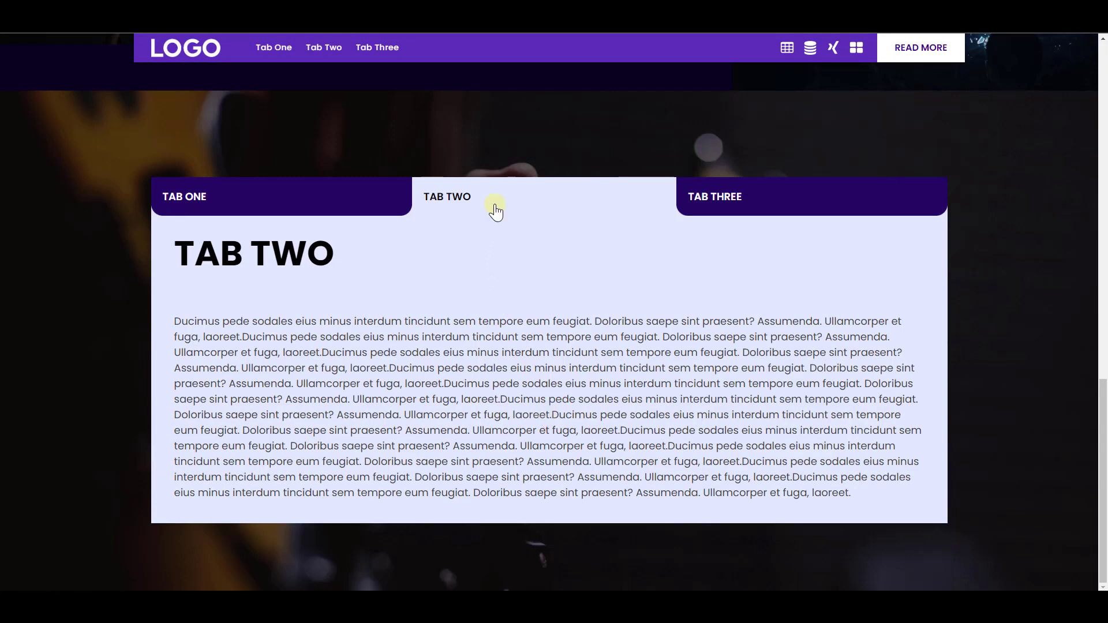
scroll(514, 505, "up", 15)
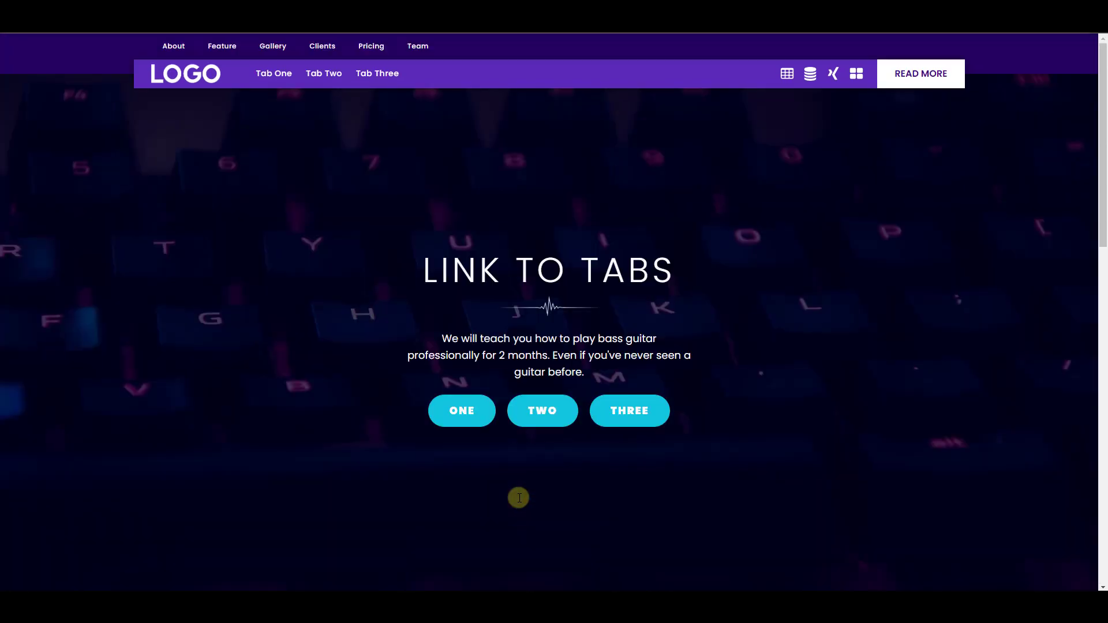
left_click(630, 420)
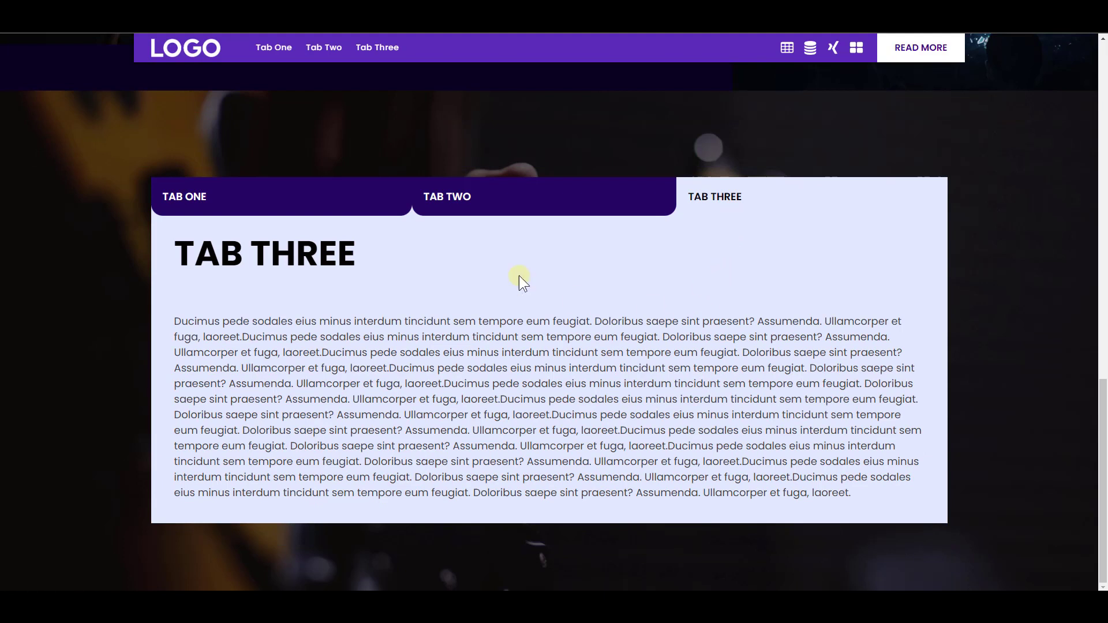
left_click(270, 55)
left_click(324, 53)
left_click(384, 54)
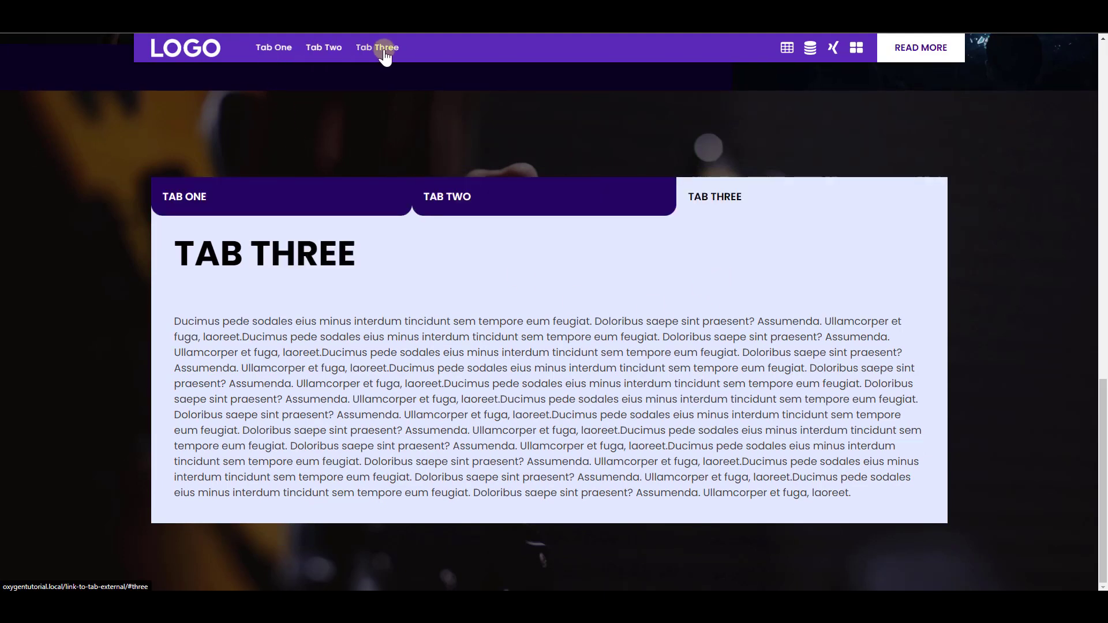
left_click(322, 53)
left_click(270, 54)
scroll(439, 433, "up", 5)
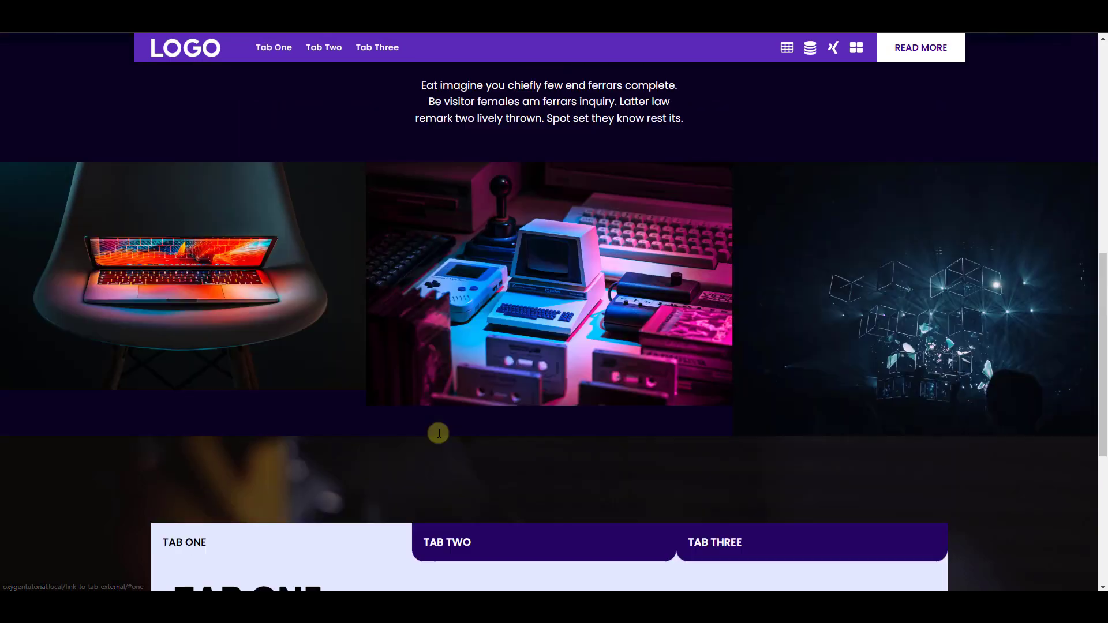
scroll(442, 433, "up", 10)
left_click(327, 78)
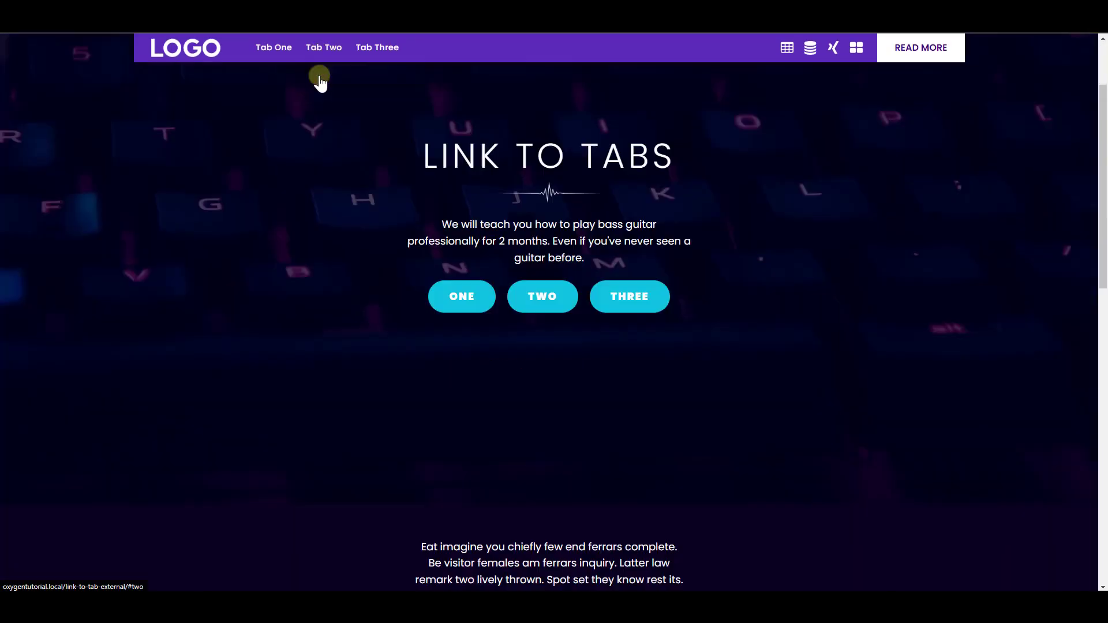
scroll(520, 479, "up", 10)
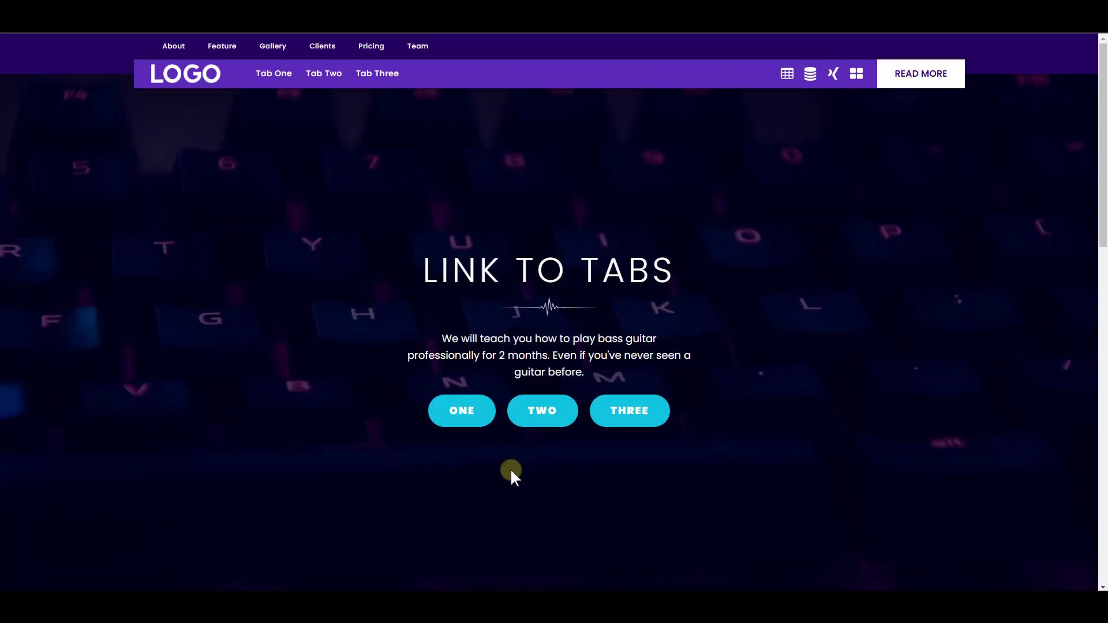
left_click(384, 83)
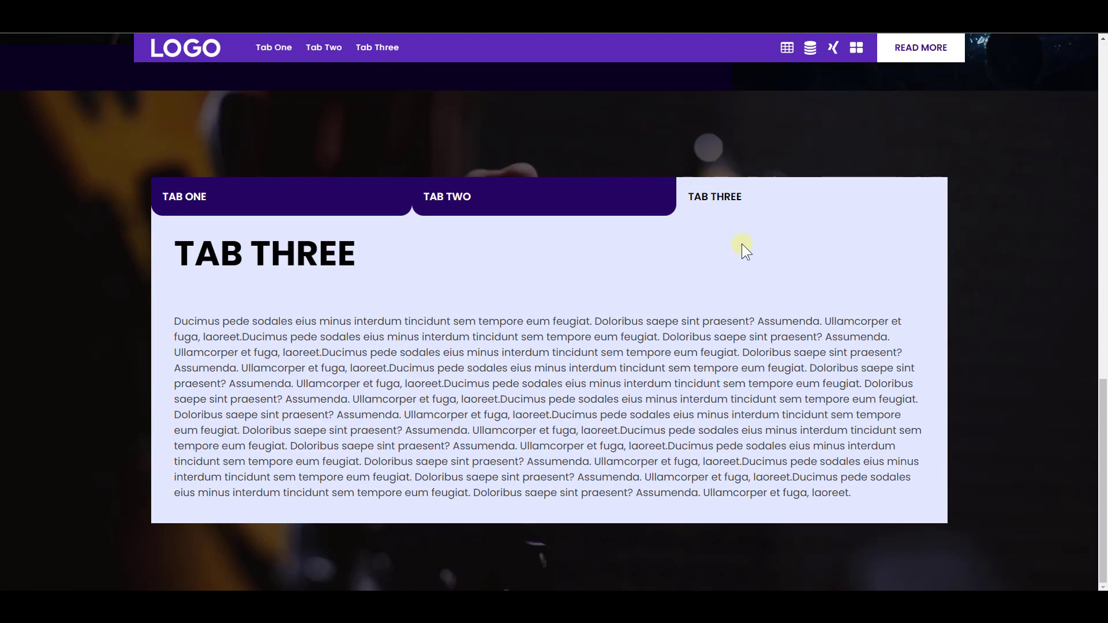
left_click(788, 58)
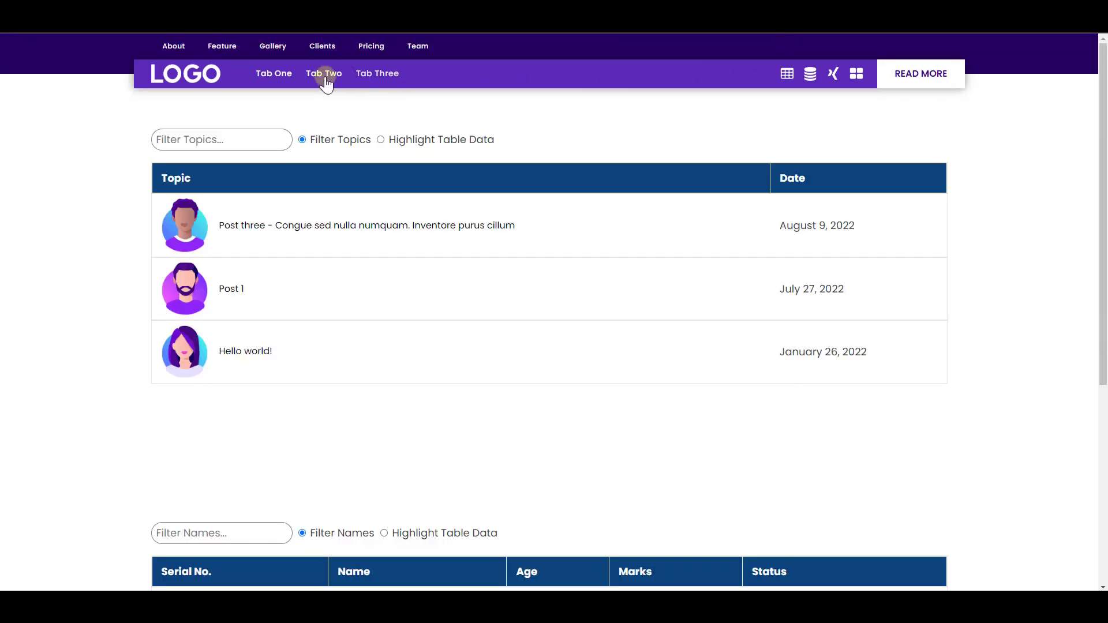
left_click(275, 74)
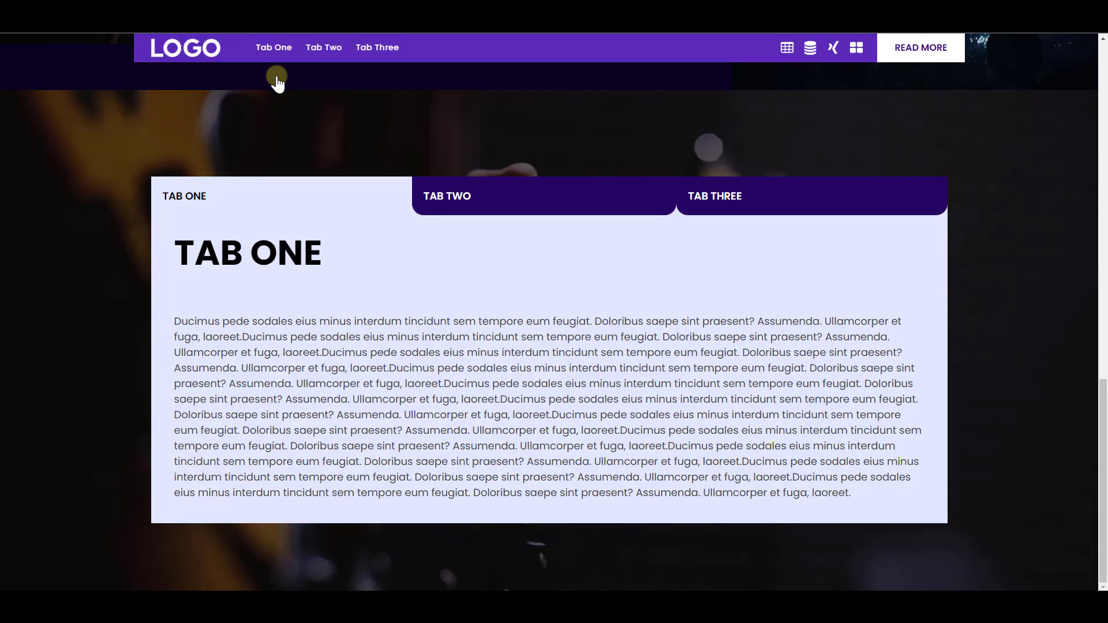
left_click(788, 46)
left_click(329, 73)
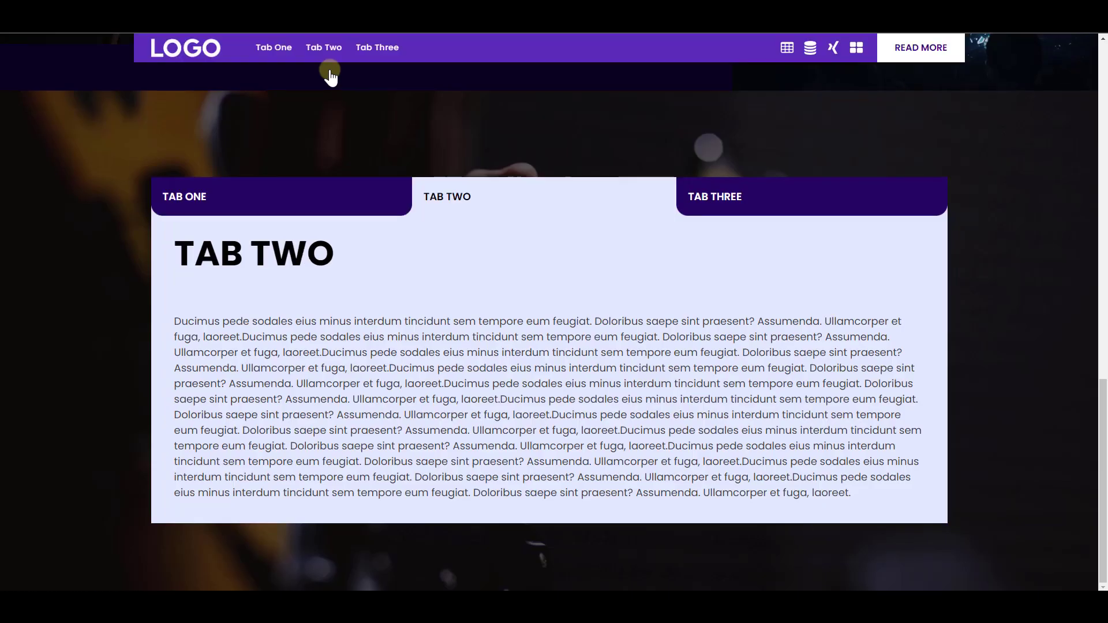
left_click(786, 48)
left_click(382, 73)
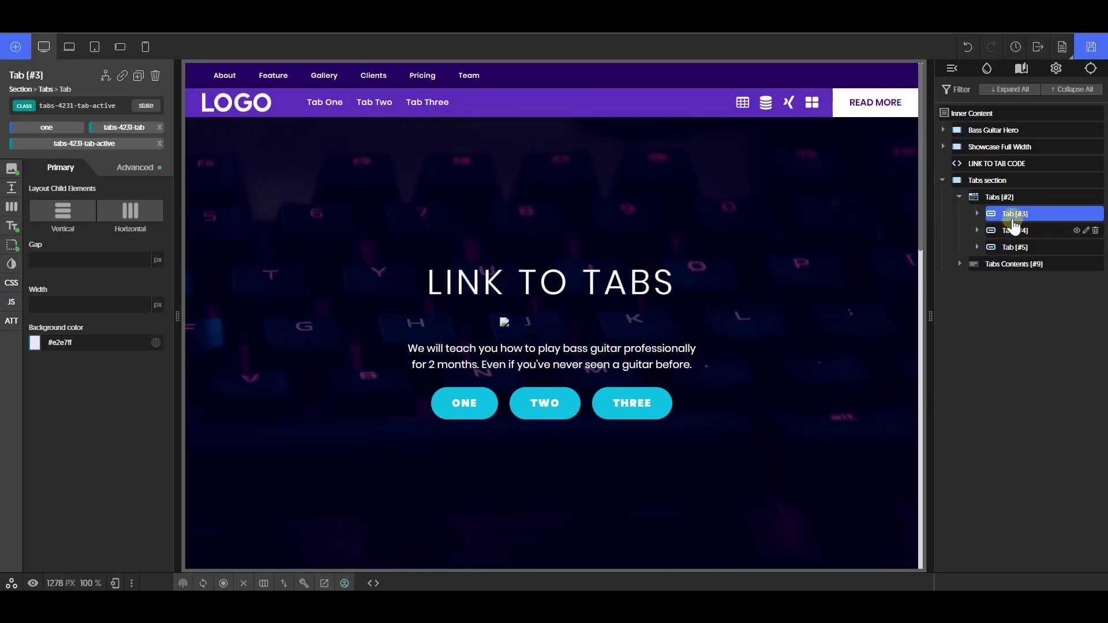
Step: Select each of the three Tab elements to confirm their IDs are one, two and three
scroll(812, 327, "down", 10)
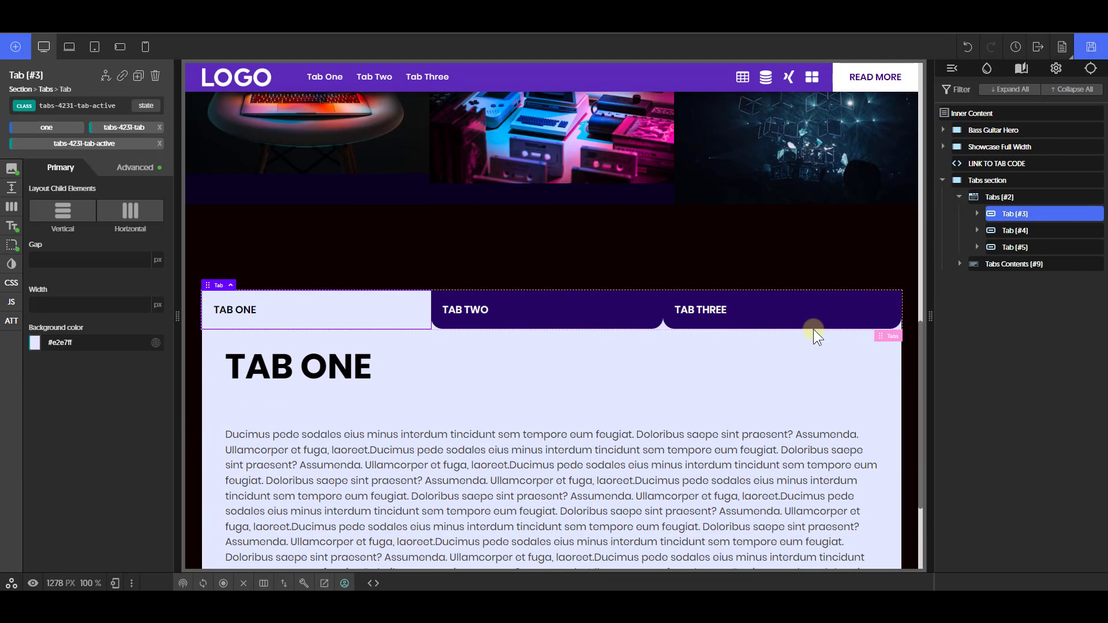
scroll(635, 388, "down", 2)
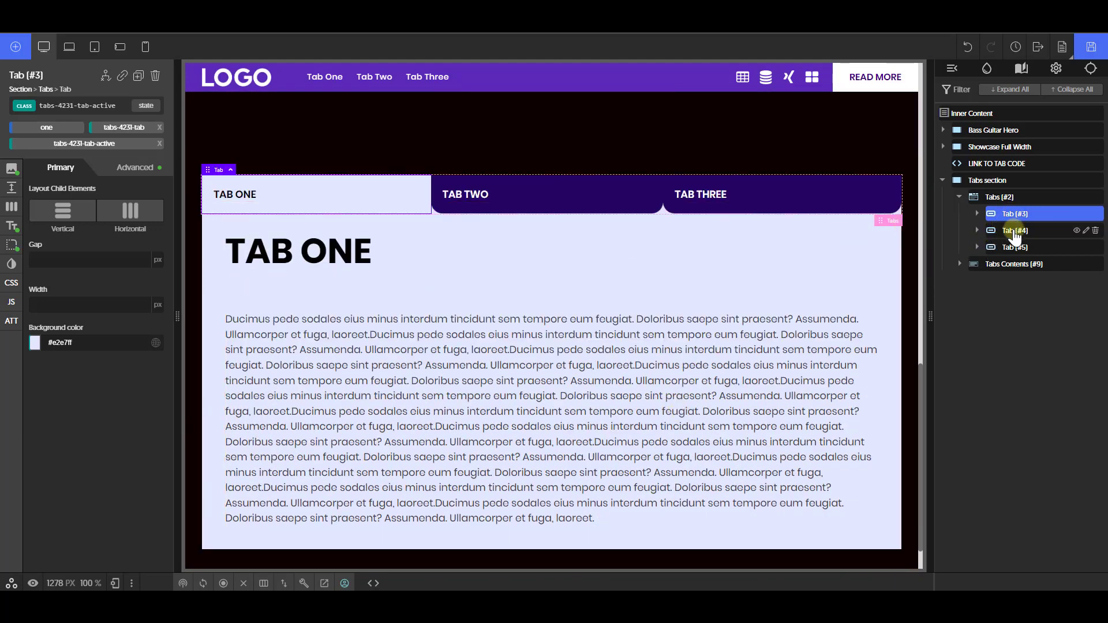
left_click(40, 129)
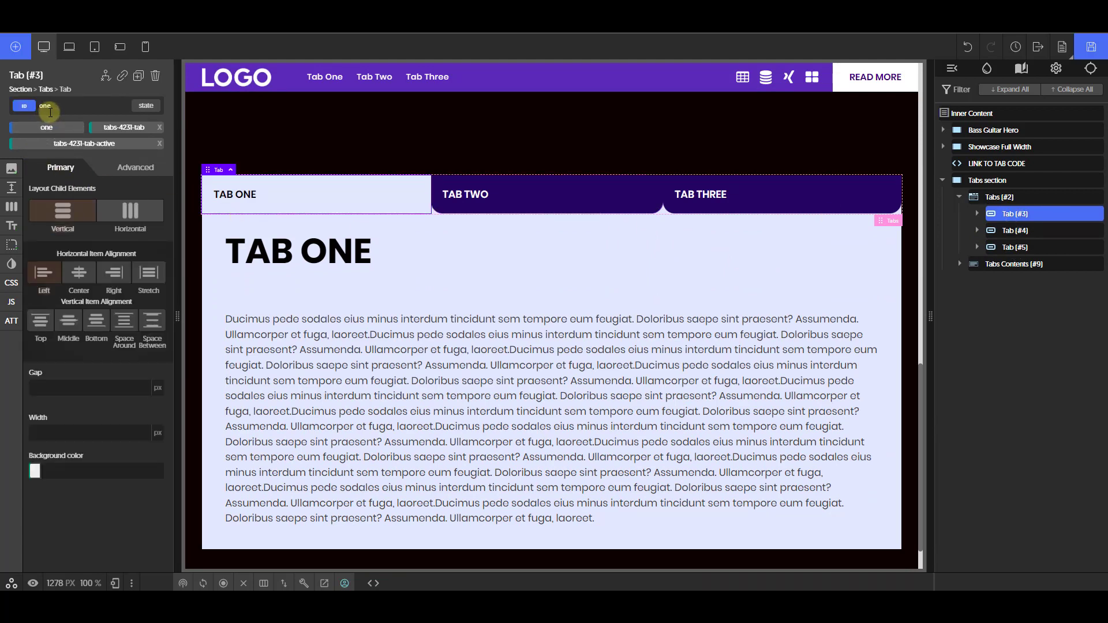
left_click(1013, 231)
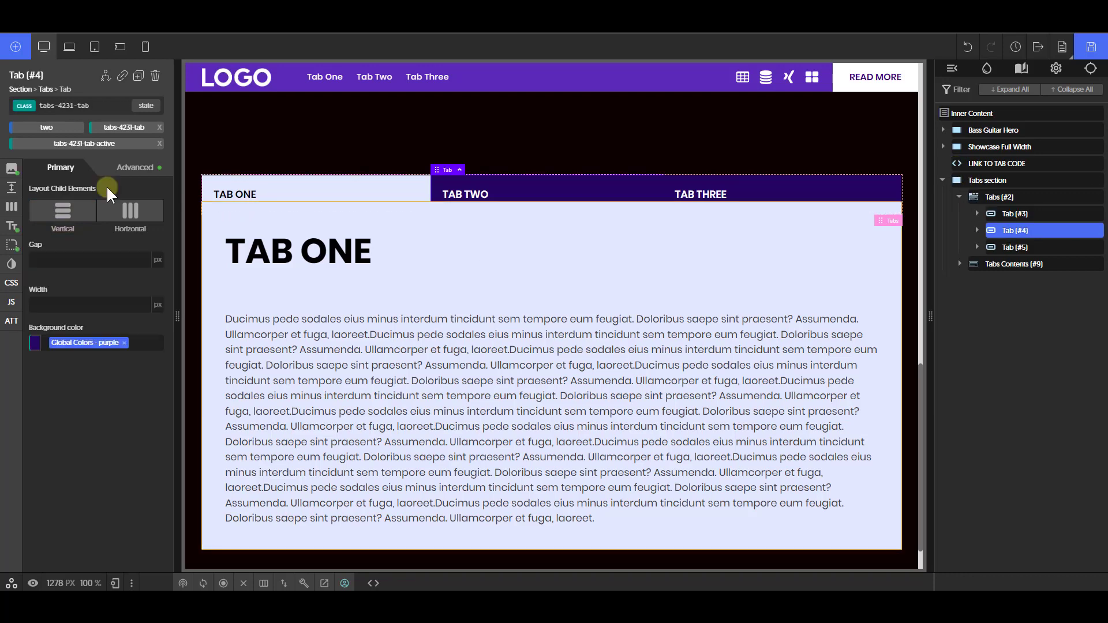
left_click(1010, 248)
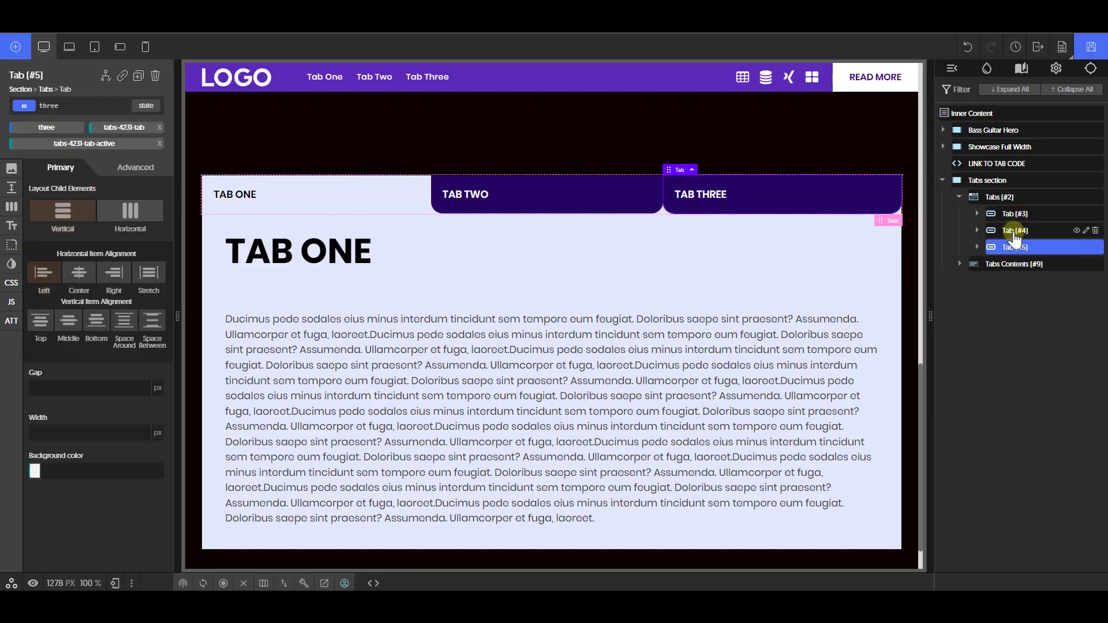
left_click(1014, 214)
scroll(899, 369, "up", 10)
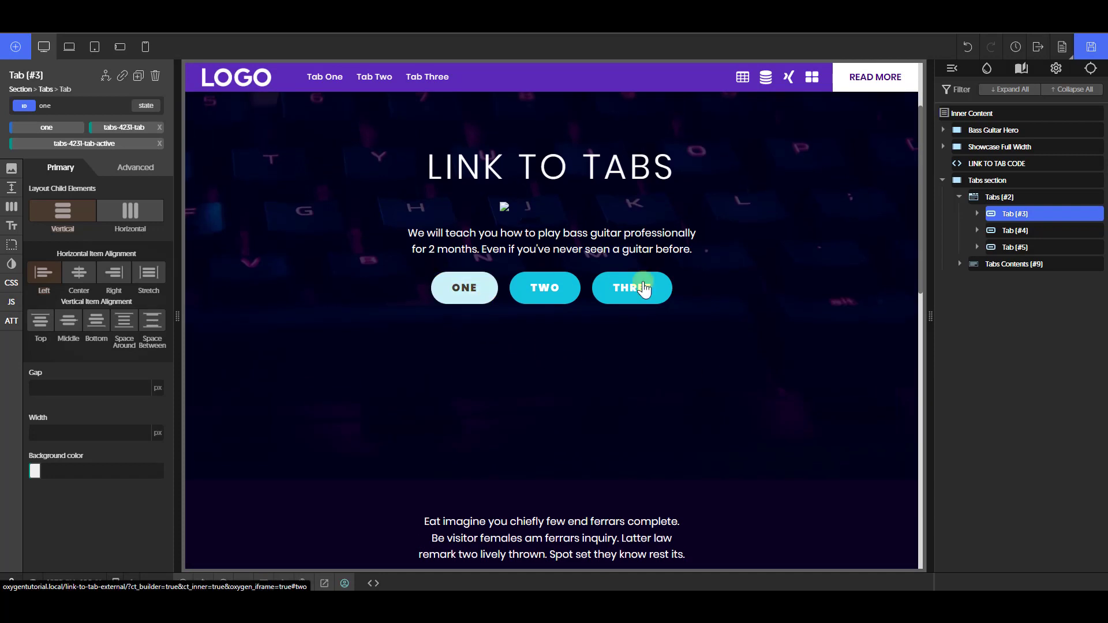
left_click(467, 290)
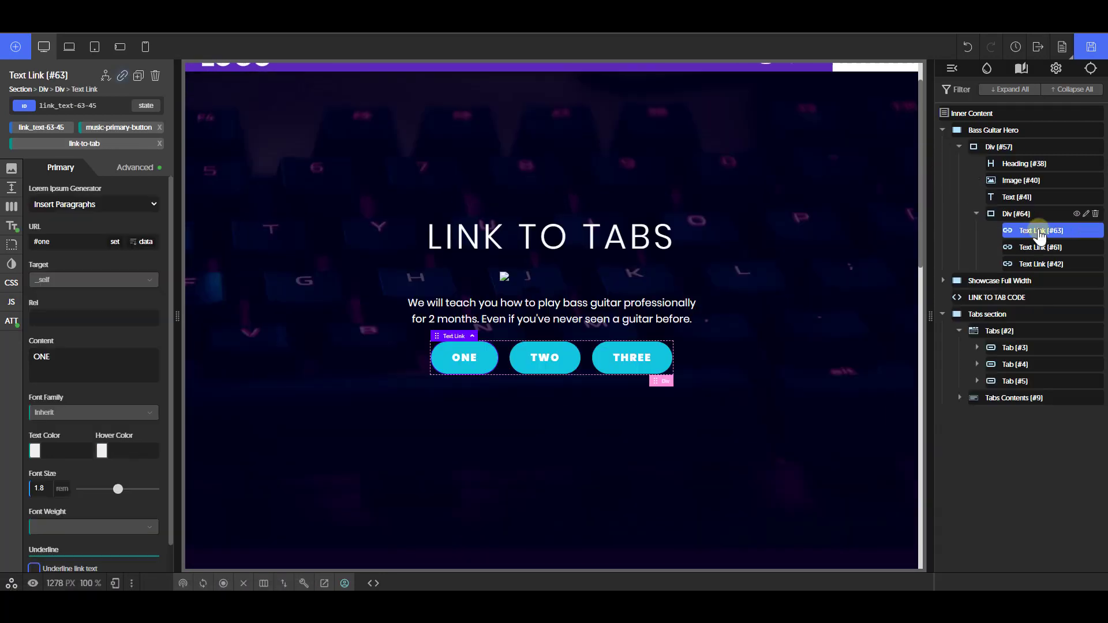
left_click(81, 143)
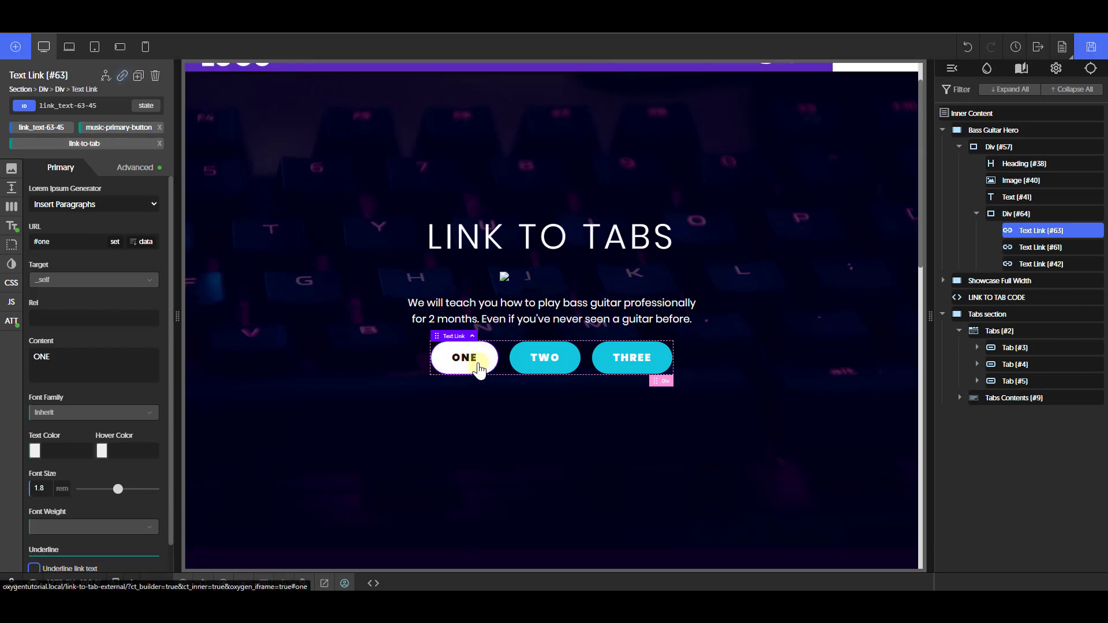
left_click(1044, 248)
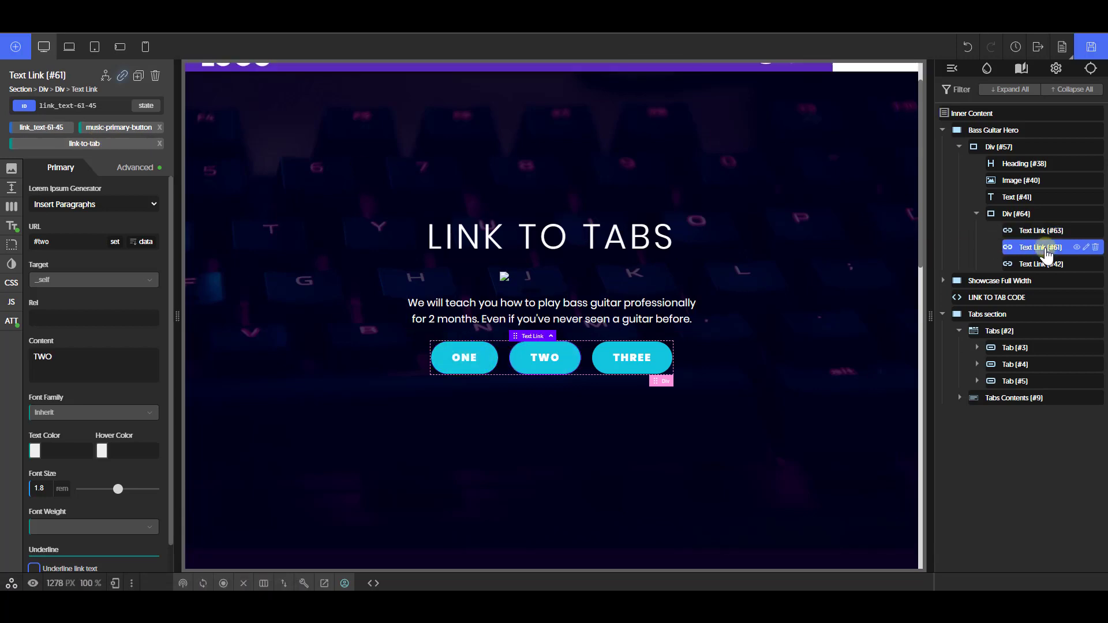
left_click(1035, 231)
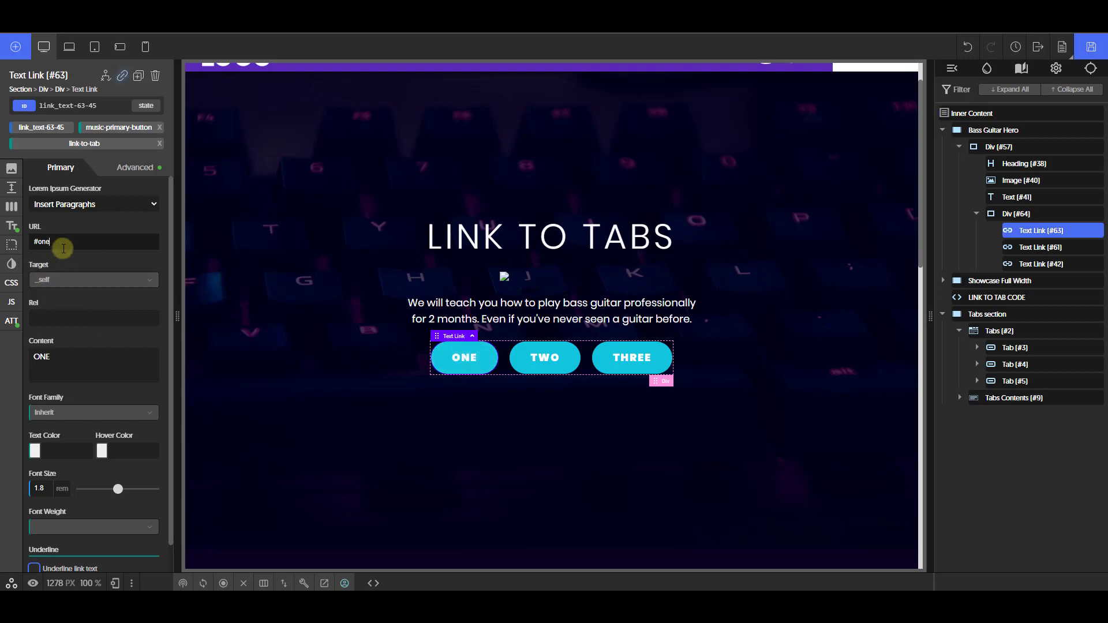
left_click_drag(54, 241, 34, 241)
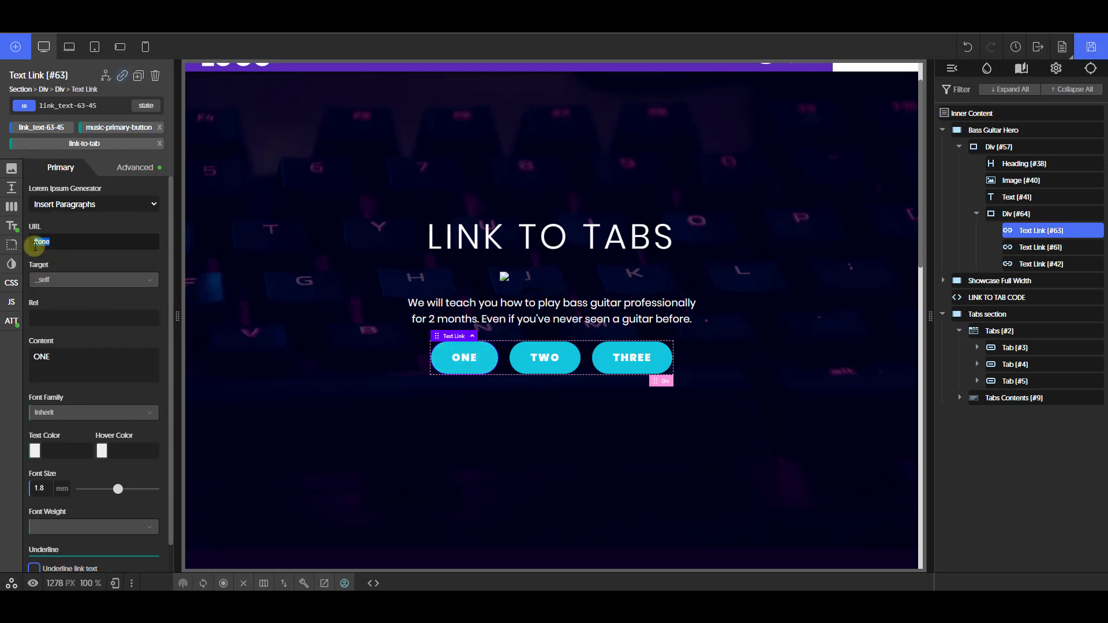
left_click(1025, 252)
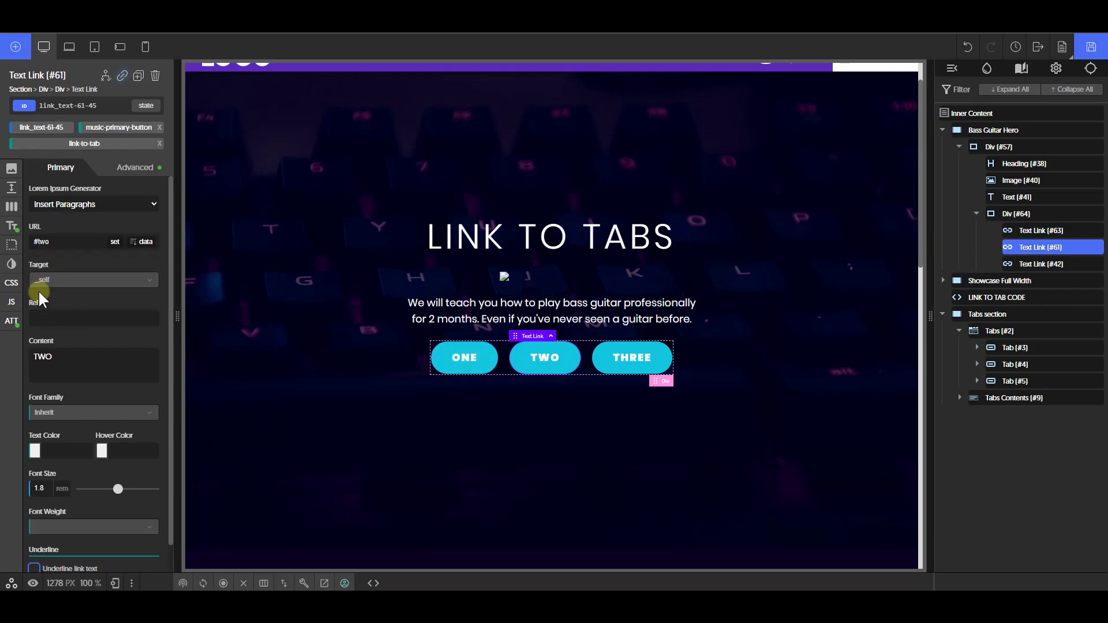
left_click(66, 241)
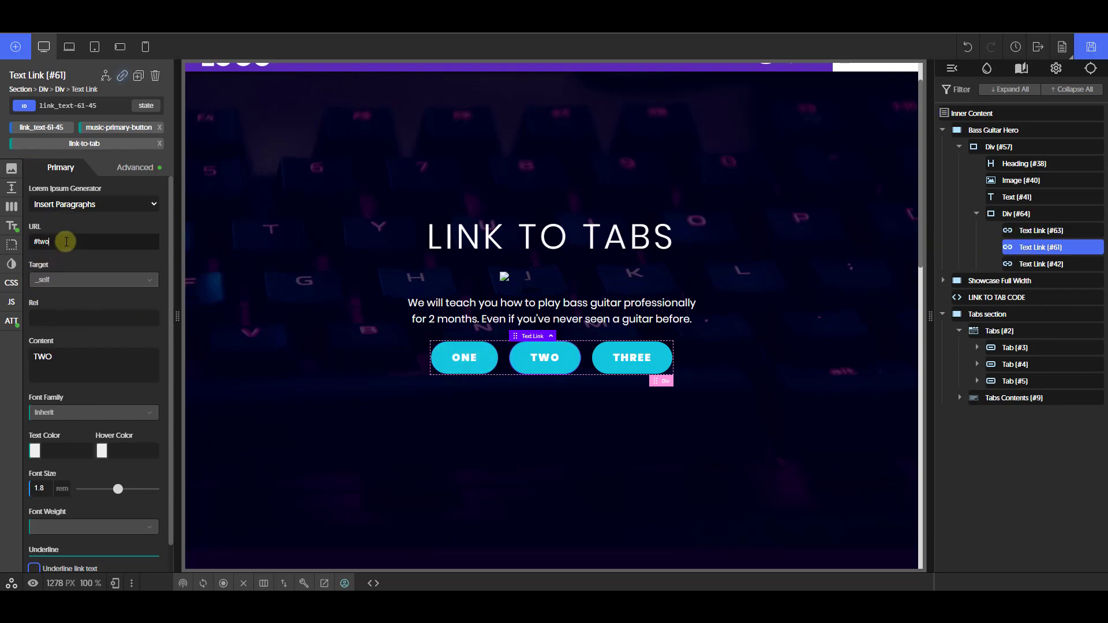
left_click(1029, 263)
left_click(79, 241)
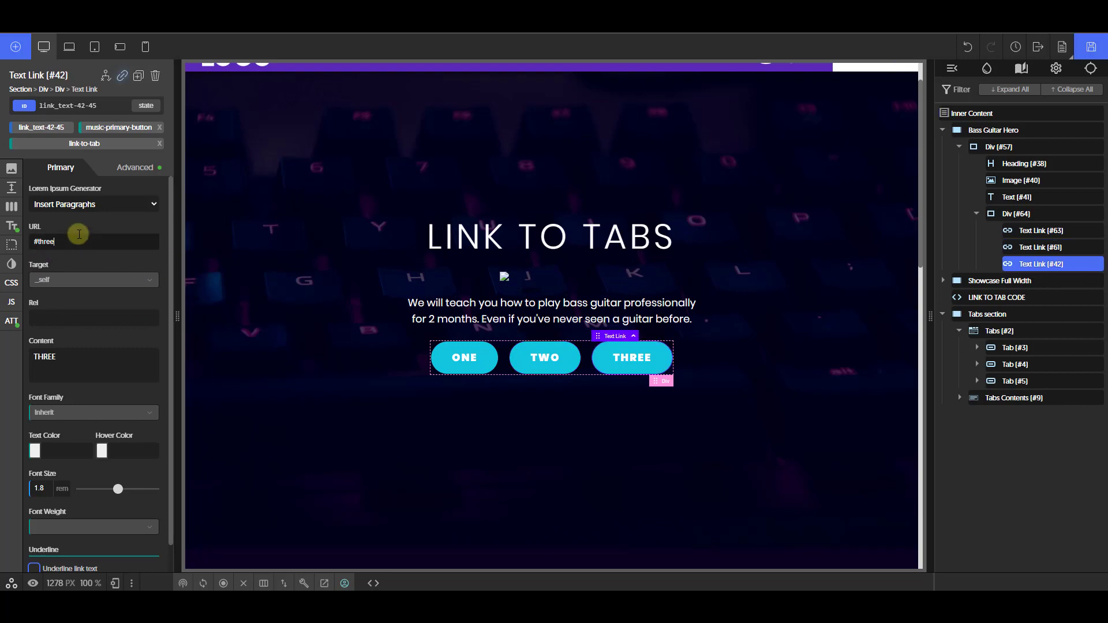
scroll(812, 297, "down", 1)
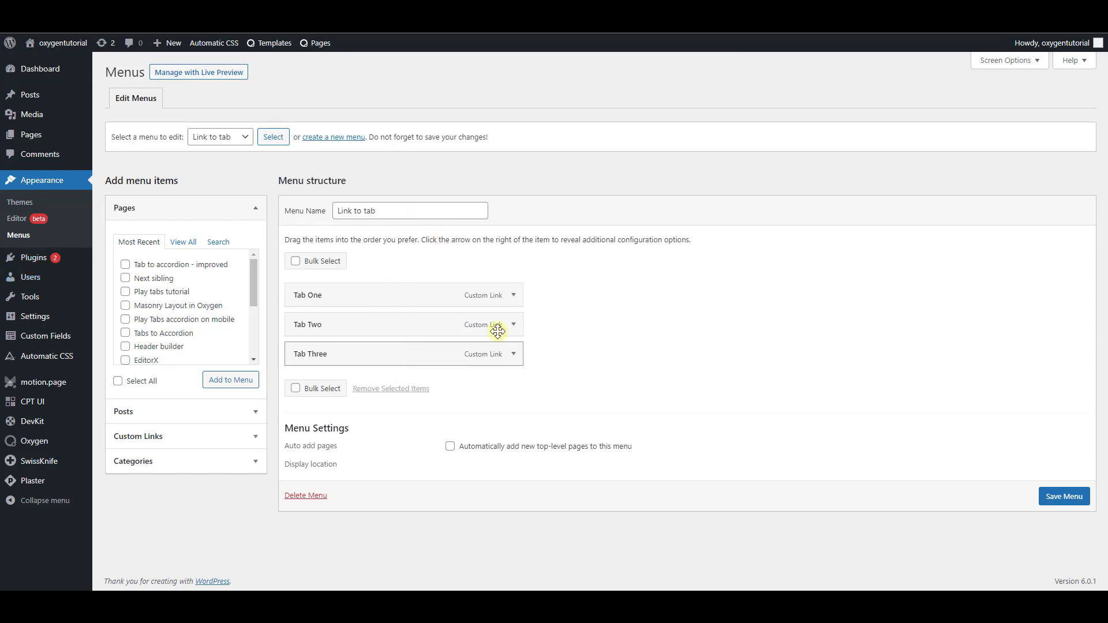
Step: Expand the Tab One menu item and highlight the #one anchor in its URL
left_click(514, 295)
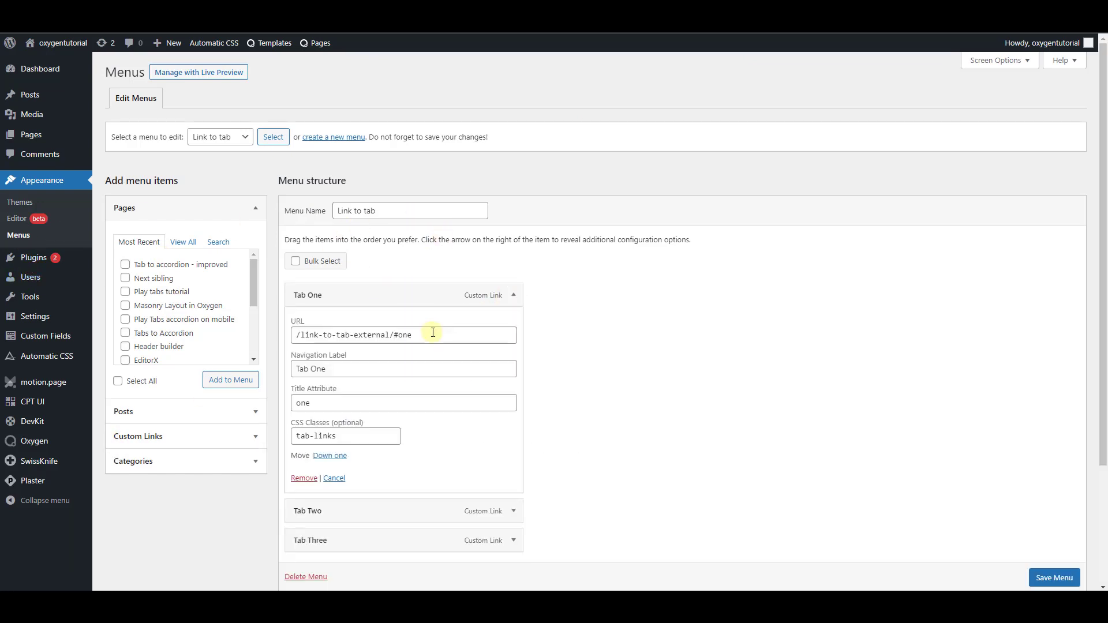
mouse_move(430, 335)
left_mouse_down()
mouse_move(315, 334)
mouse_move(412, 334)
left_mouse_up()
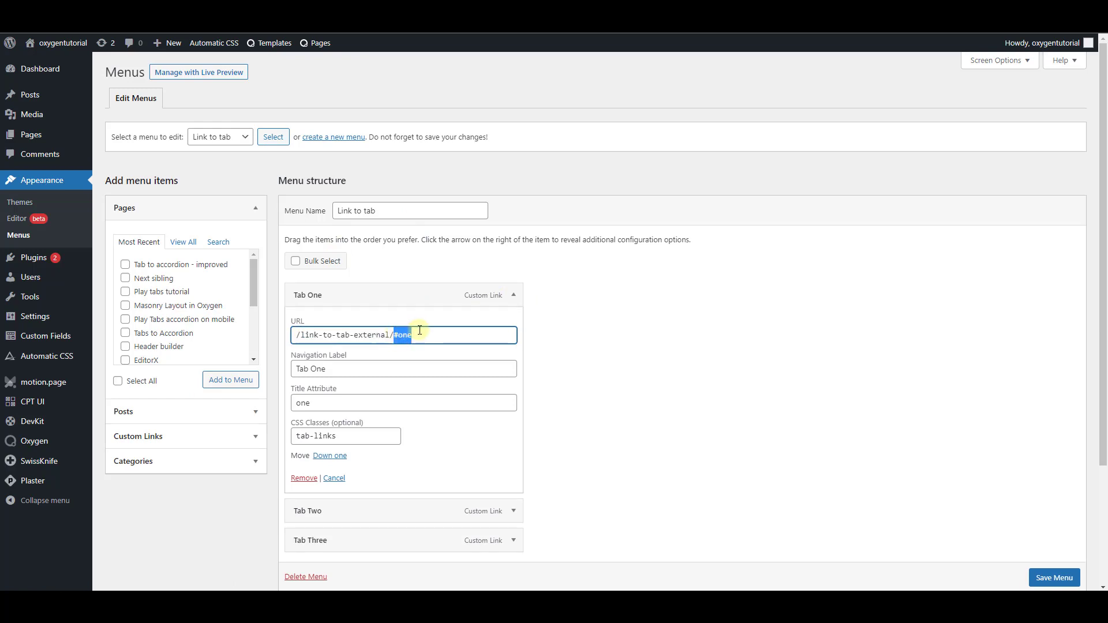
left_click(419, 333)
mouse_move(410, 333)
left_mouse_down()
mouse_move(395, 334)
mouse_move(406, 334)
left_mouse_up()
left_click(435, 340)
Step: Check that Tab One's Title Attribute is one and its CSS class is tab-links
scroll(350, 315, "down", 1)
left_click(339, 310)
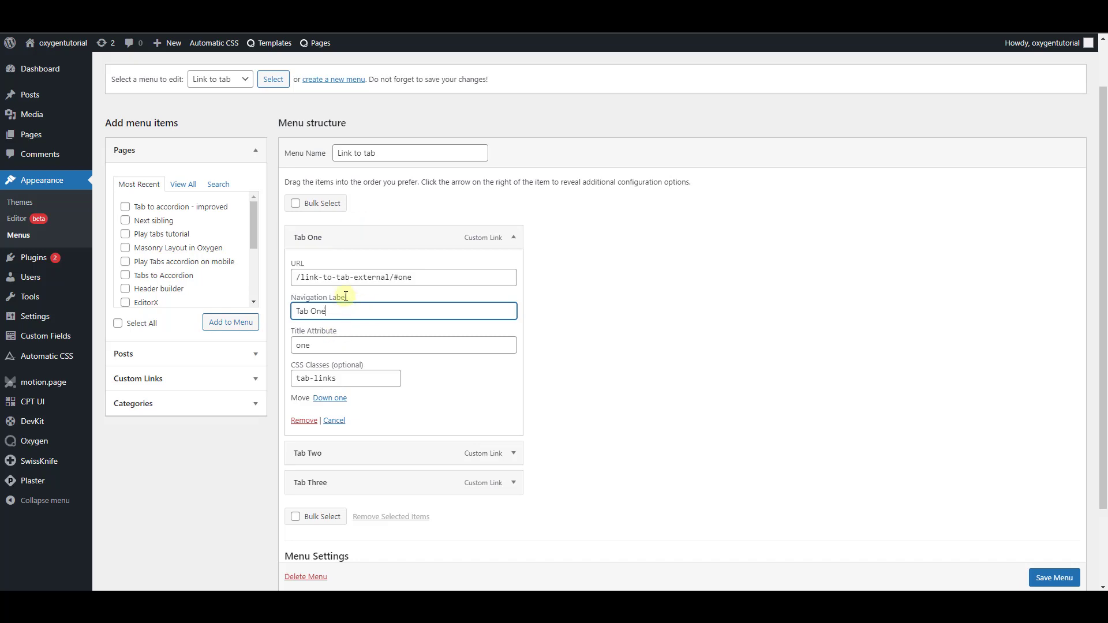
left_click(328, 342)
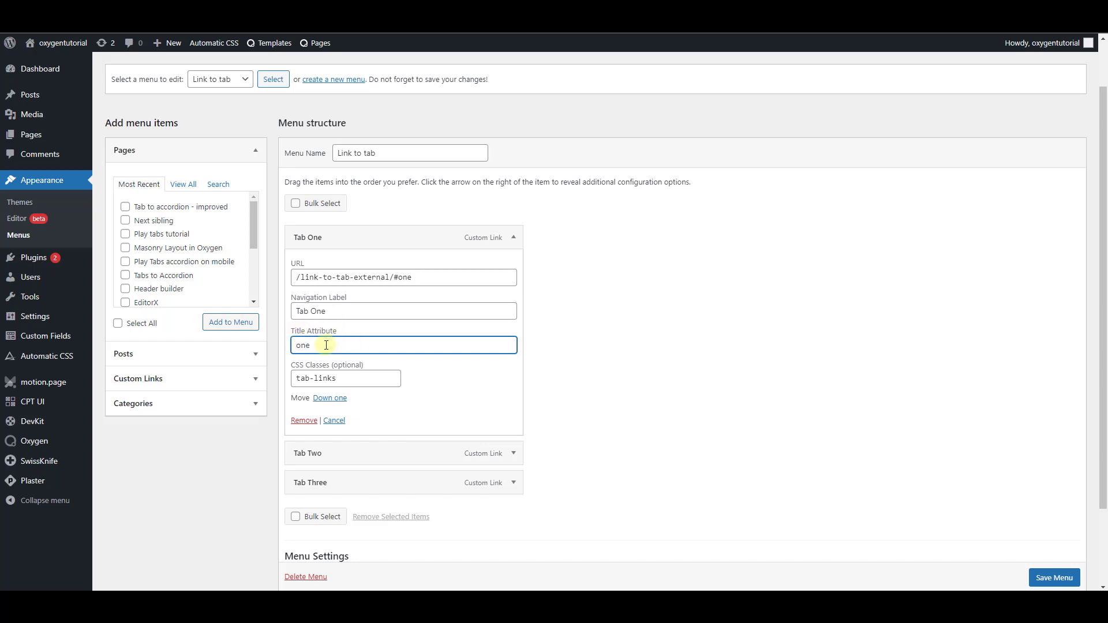
left_click(352, 377)
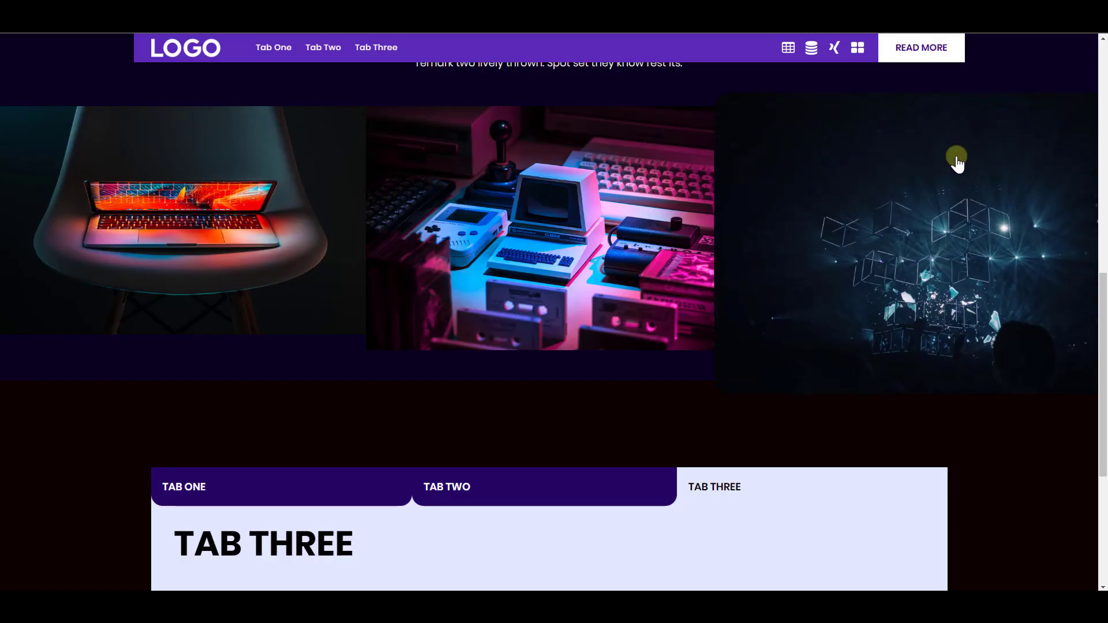
Step: Inspect the Tab Three header menu item's <li> and <a> elements in DevTools to check their title and classes
key("ctrl+shift+i")
left_click(881, 41)
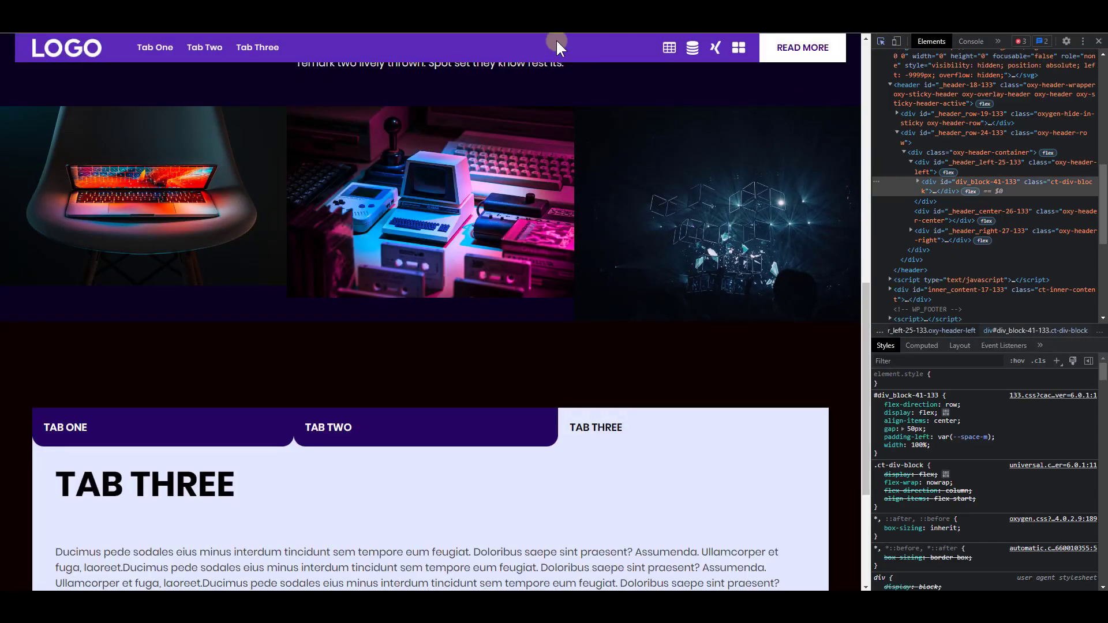
left_click(269, 46)
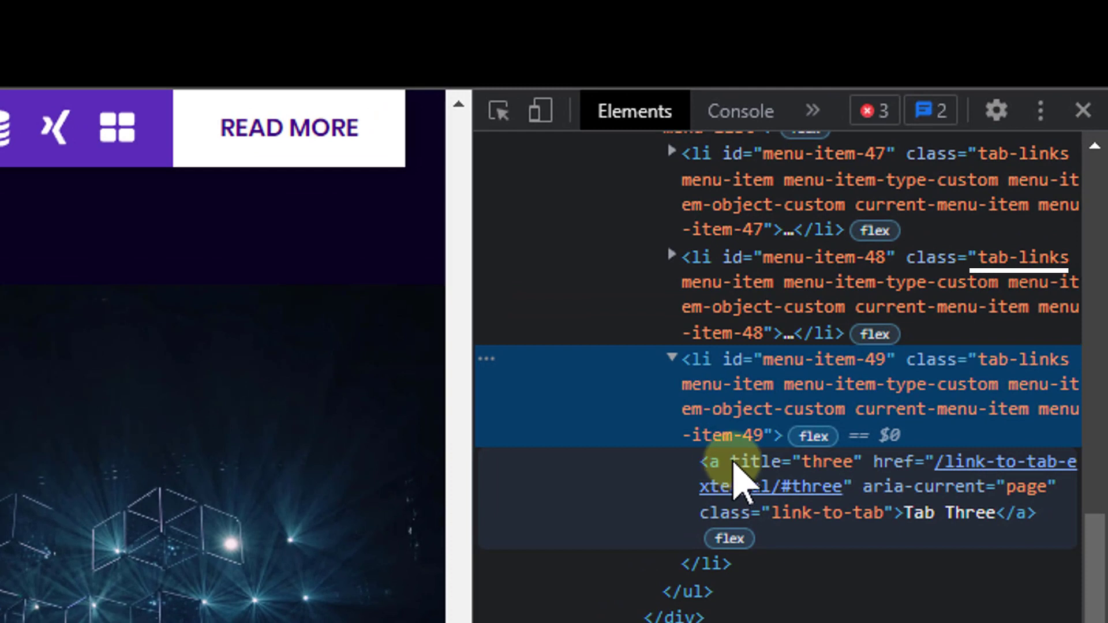
left_click(738, 462)
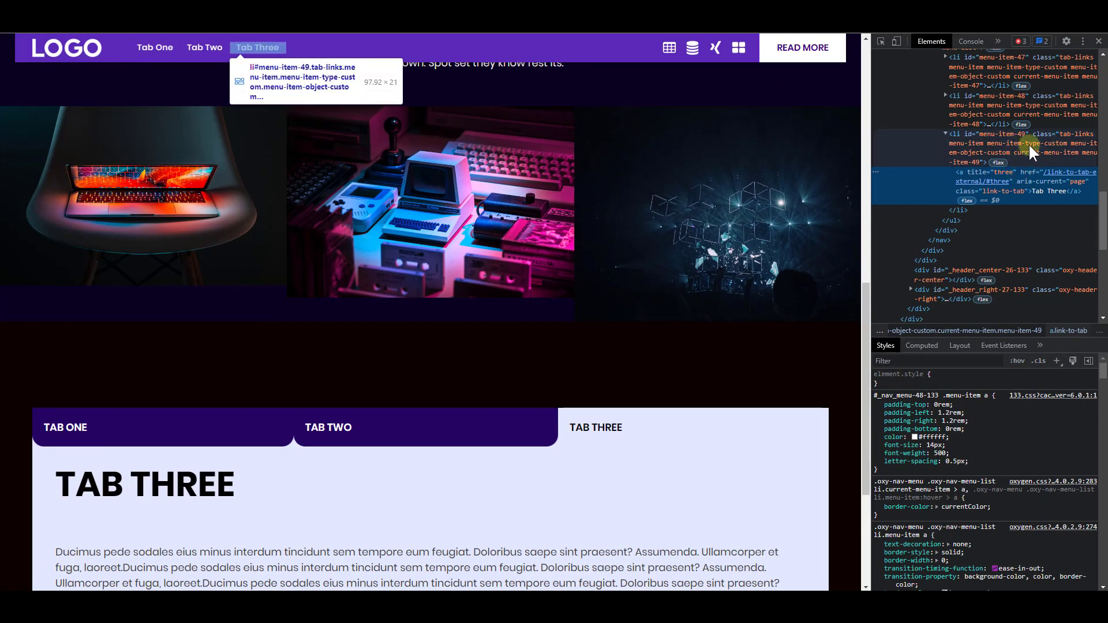
left_click(1062, 138)
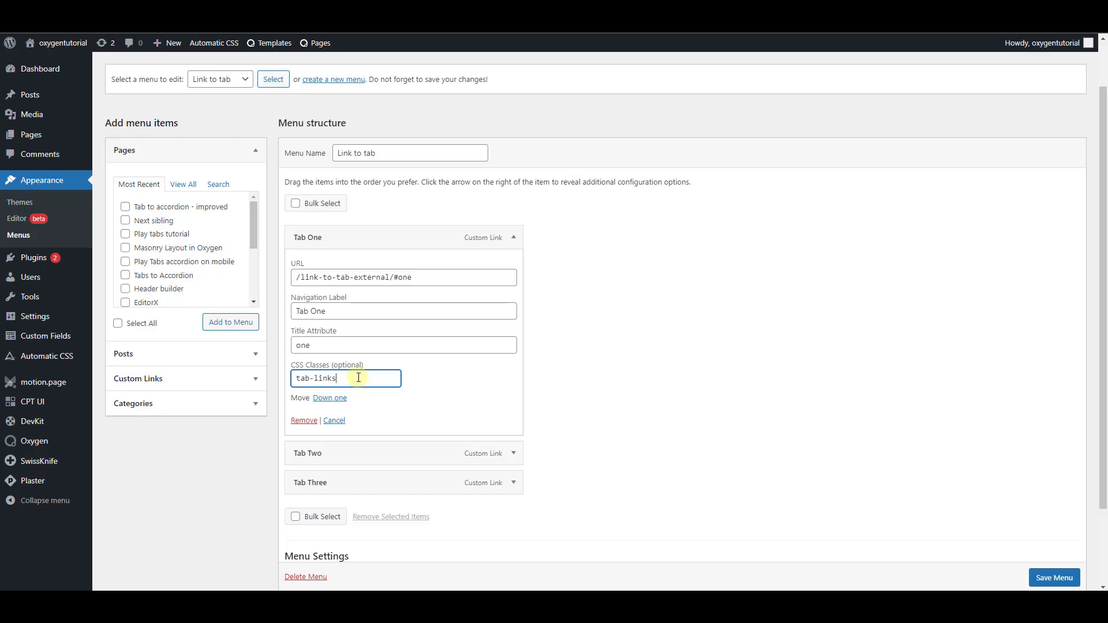
Step: Show Title Attribute and CSS Classes via Screen Options, then review Tab One's title and #one URL
left_click(336, 348)
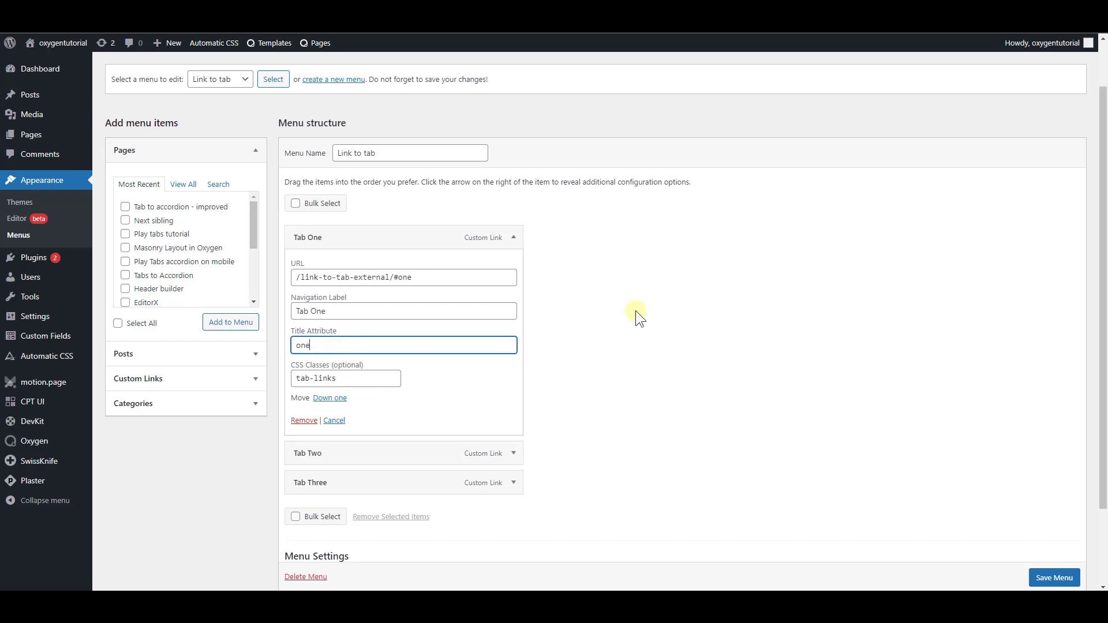
scroll(980, 197, "up", 1)
left_click(1025, 68)
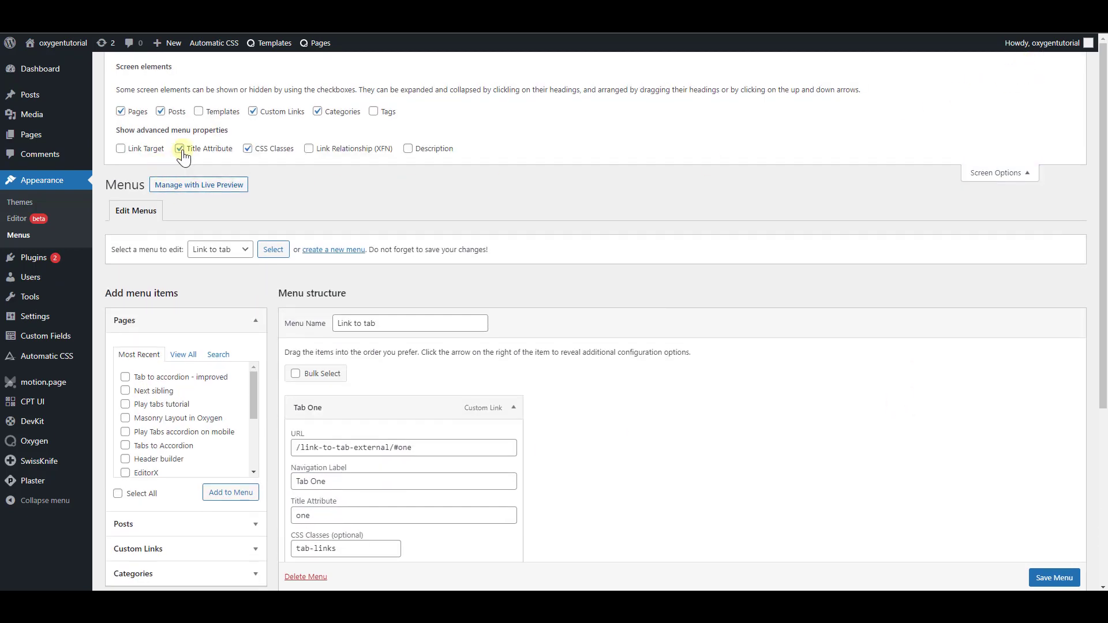
scroll(517, 321, "down", 3)
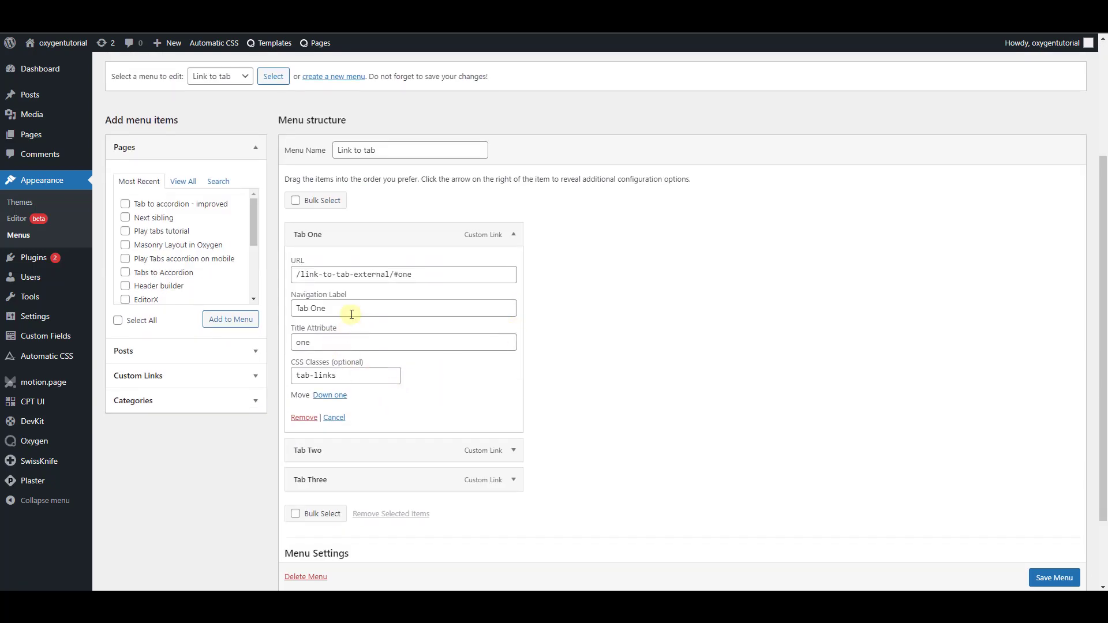
left_click(328, 341)
left_click(407, 276)
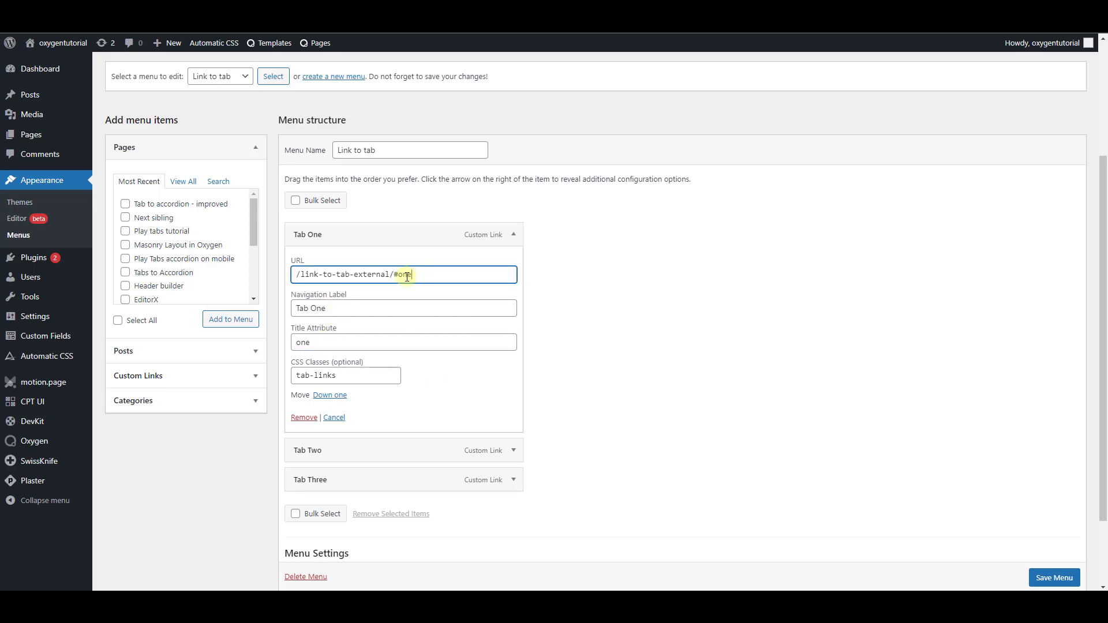
left_click(352, 342)
scroll(462, 376, "down", 2)
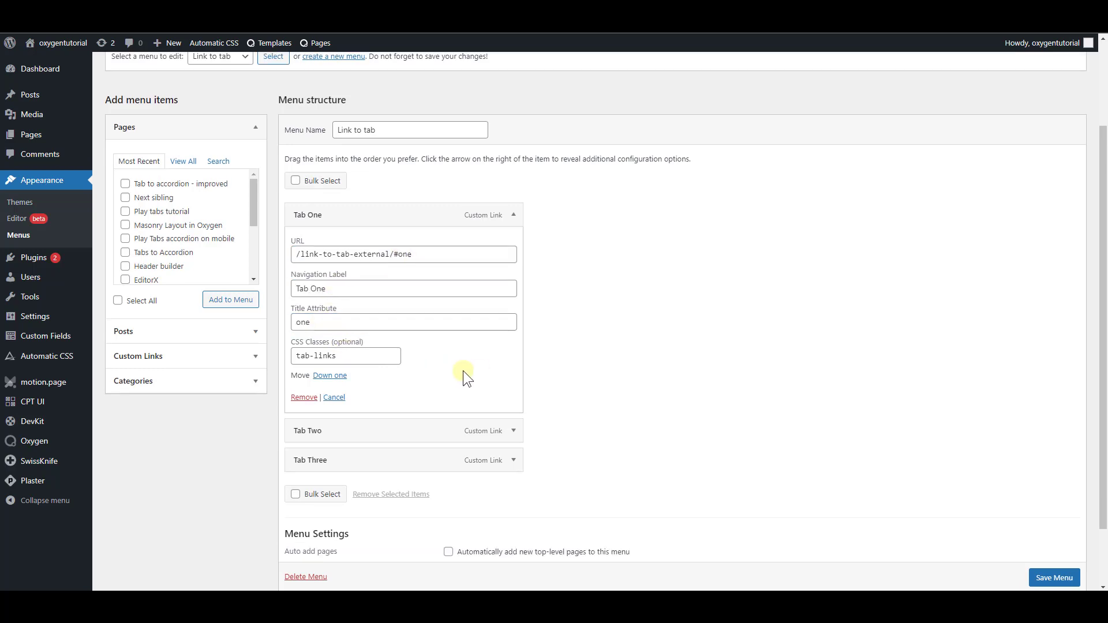
Step: Expand Tab Two and Tab Three and highlight their title values two and three
left_click(514, 358)
scroll(463, 377, "down", 1)
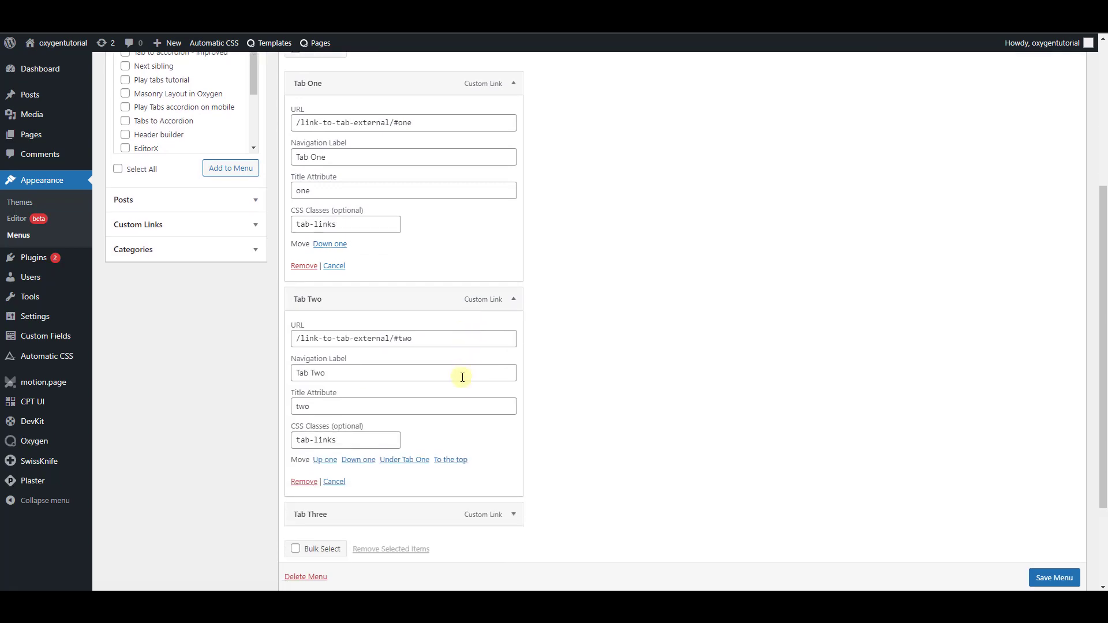
left_click_drag(323, 407, 291, 408)
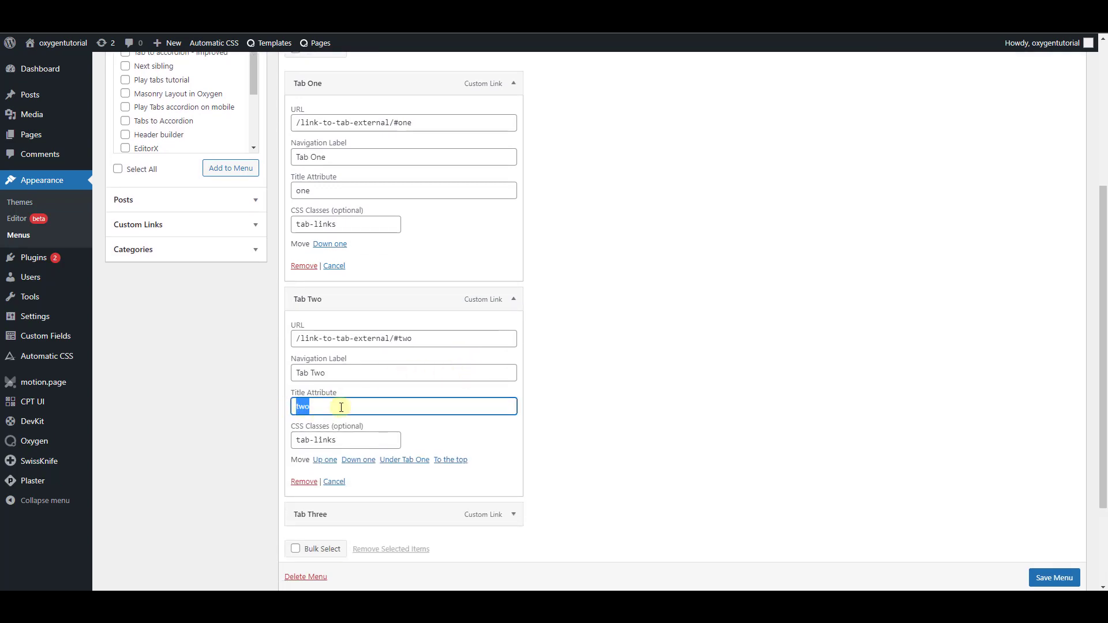
scroll(440, 404, "down", 2)
left_click(513, 384)
scroll(375, 421, "down", 1)
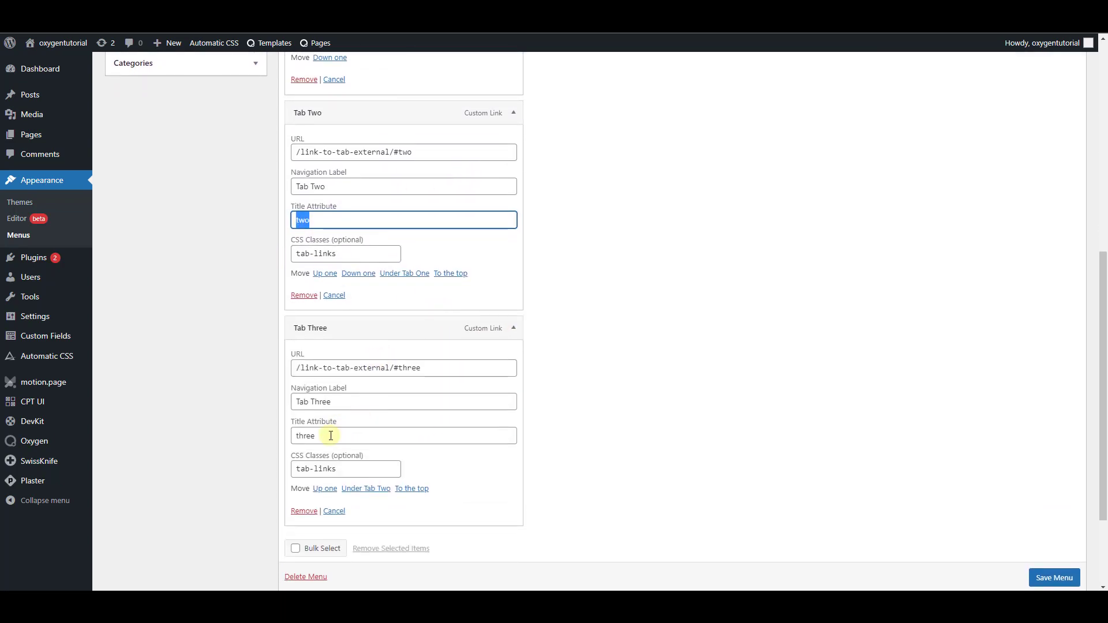
left_click_drag(330, 436, 284, 435)
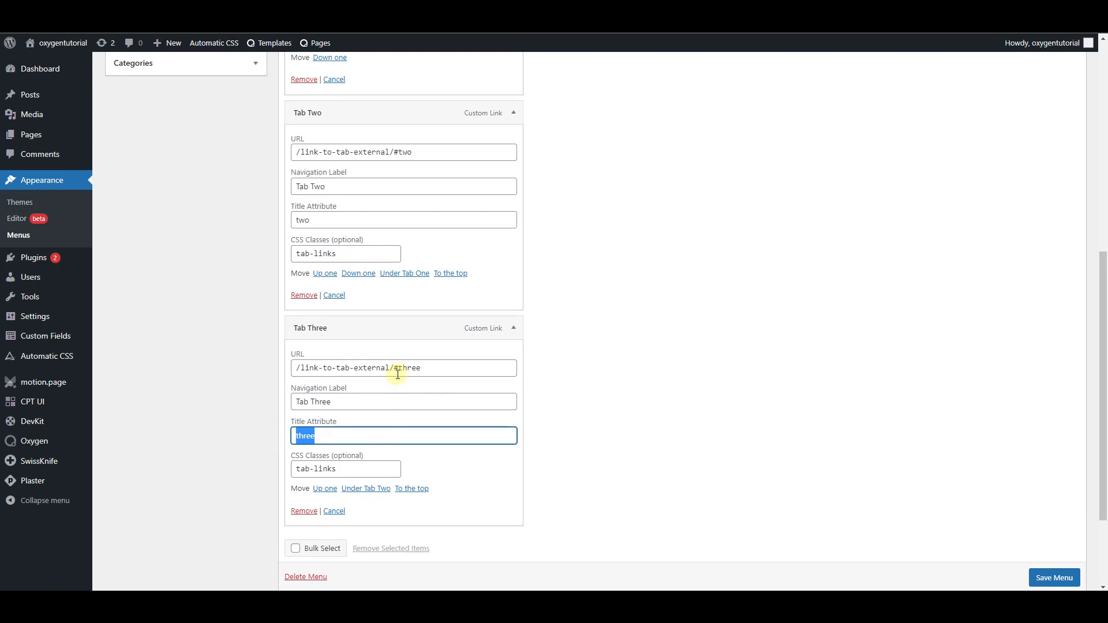
left_click_drag(397, 372, 394, 370)
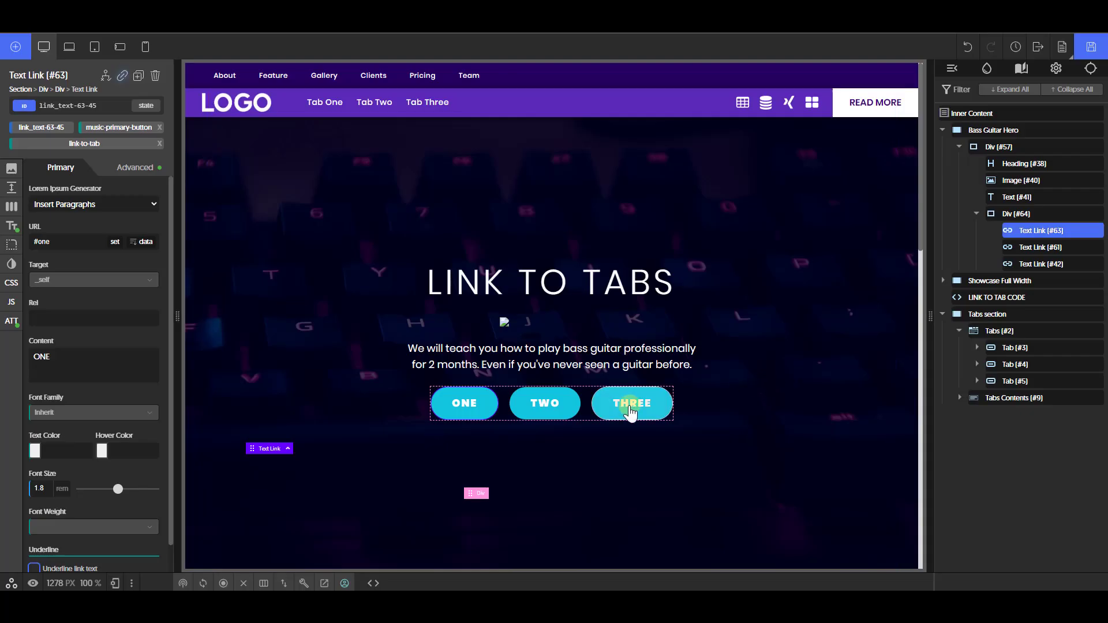
Step: Verify the ONE, TWO, THREE buttons carry title attributes one, two, three, then select LINK TO TAB CODE
left_click(12, 321)
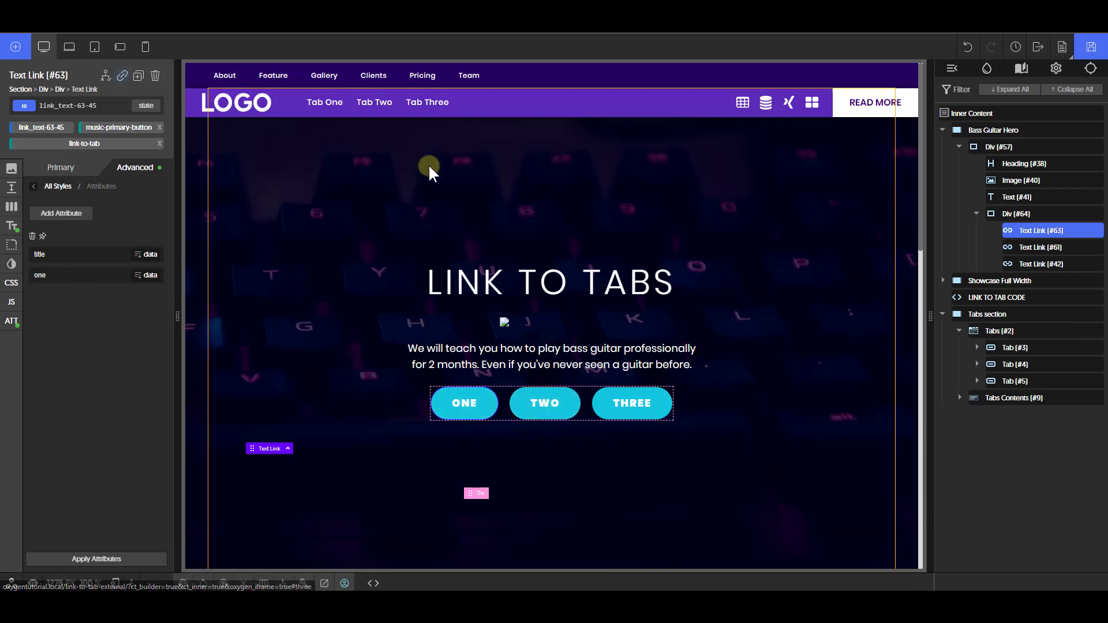
left_click(1038, 247)
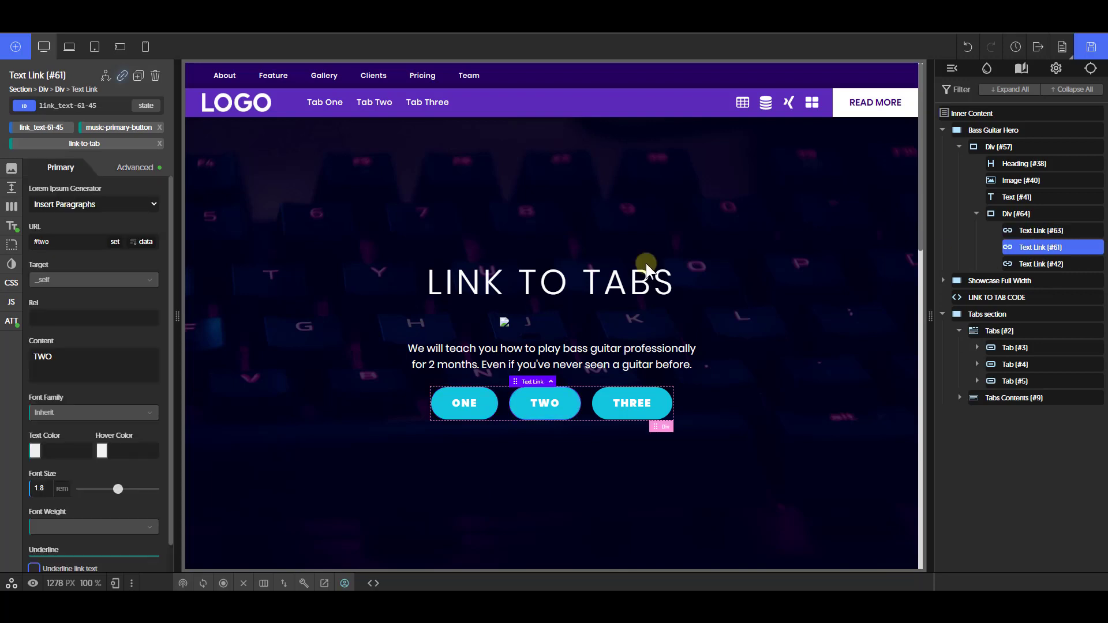
left_click(11, 322)
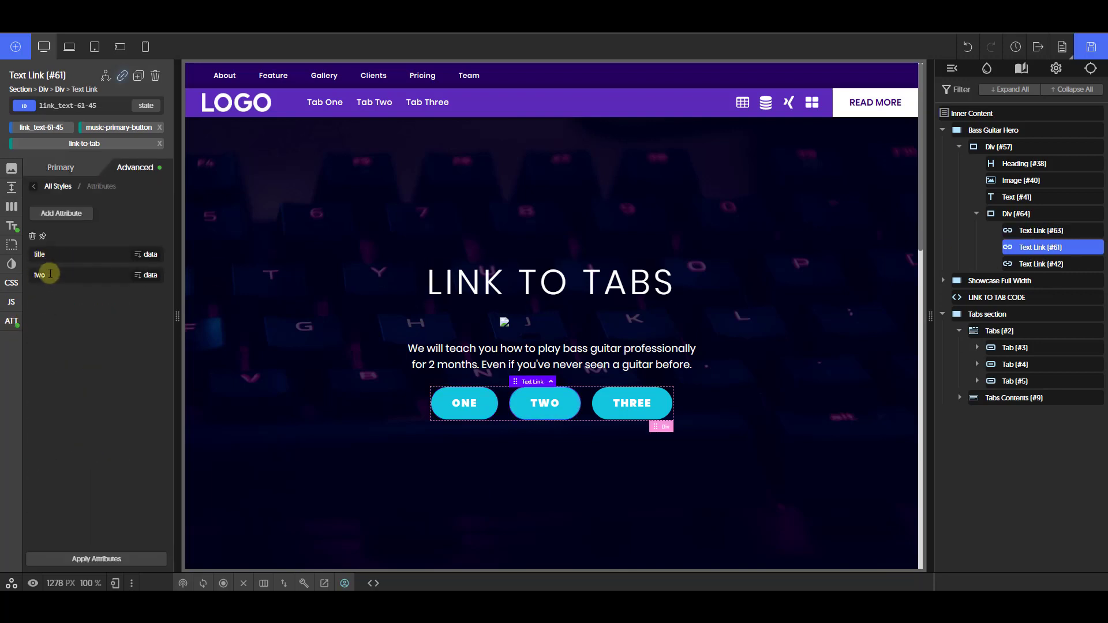
left_click(40, 276)
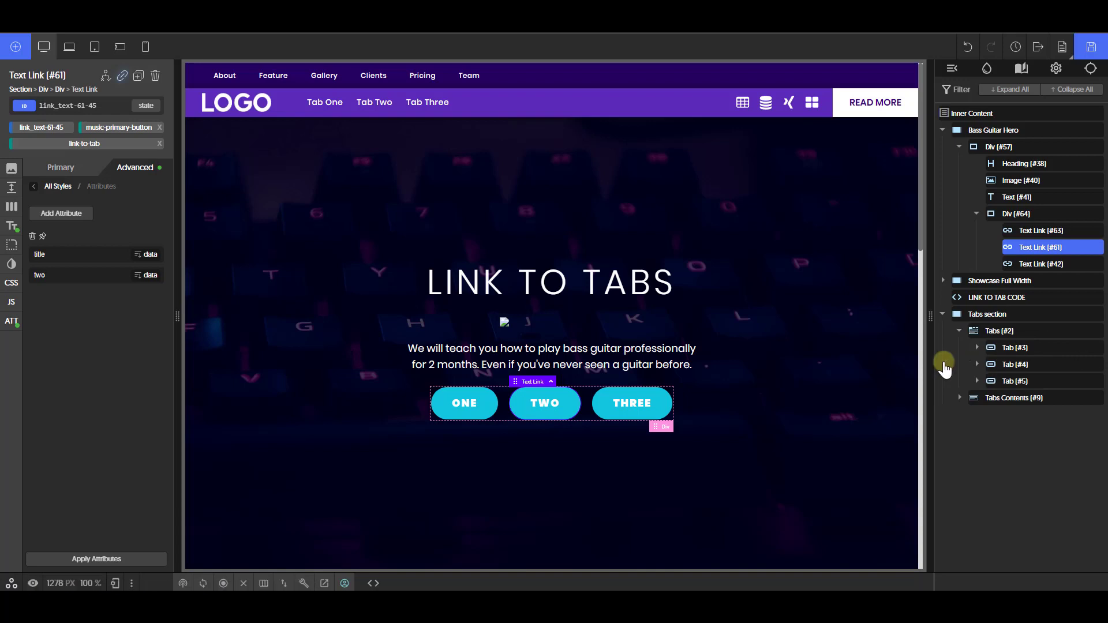
left_click(1038, 263)
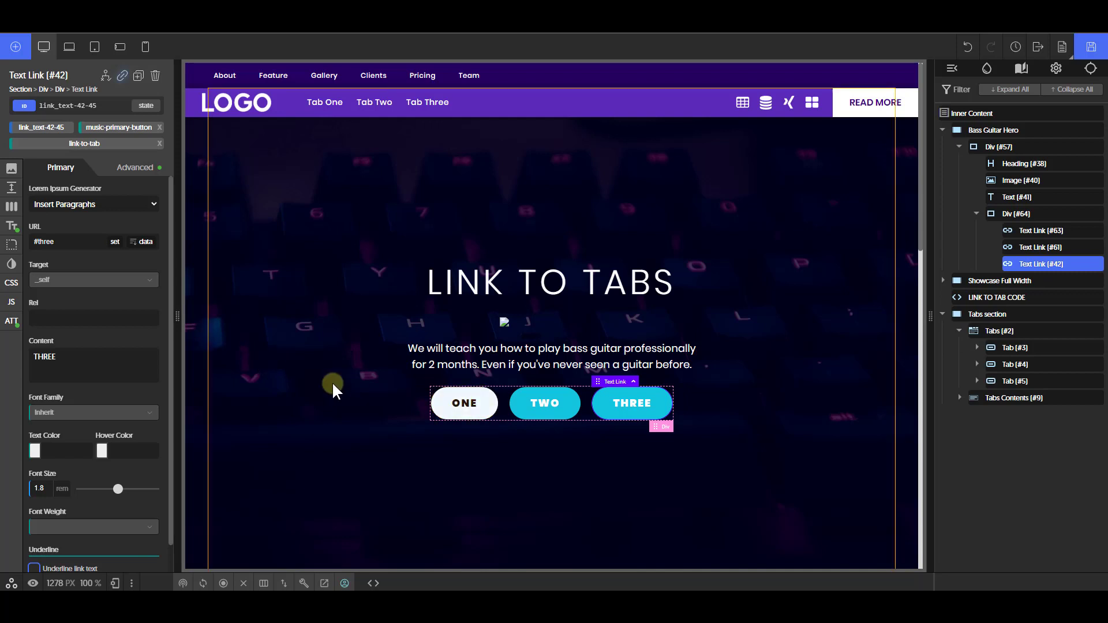
left_click(11, 321)
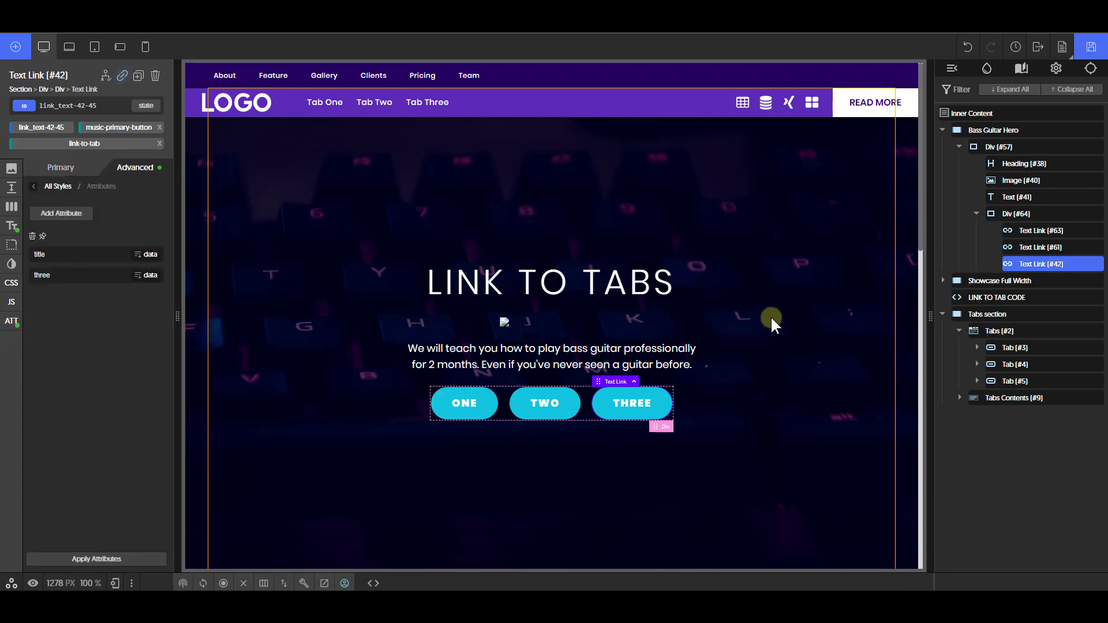
left_click(981, 297)
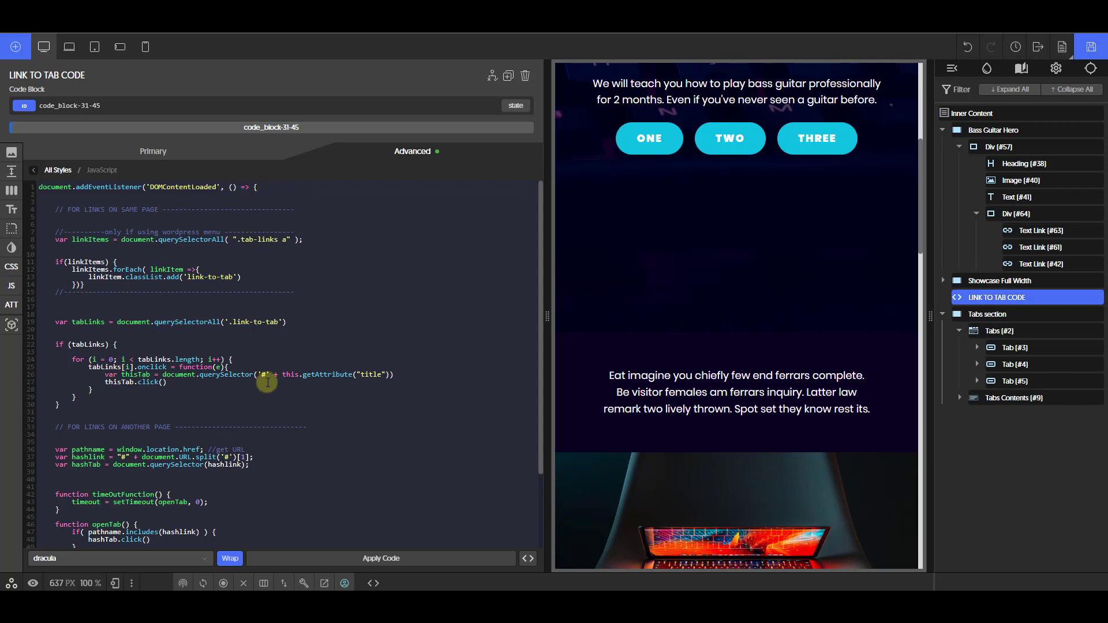
Step: Scroll through the JavaScript and highlight the section handling links on another page
scroll(214, 304, "down", 4)
scroll(242, 349, "up", 4)
left_click_drag(127, 416, 52, 202)
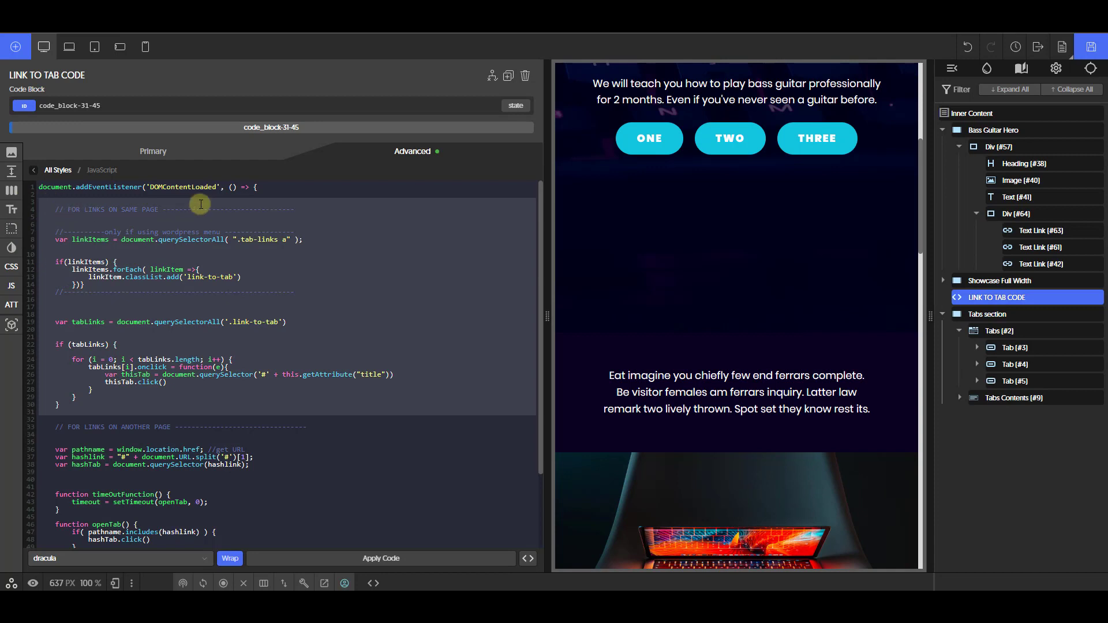
scroll(42, 335, "down", 3)
left_click_drag(45, 335, 355, 531)
scroll(340, 485, "up", 3)
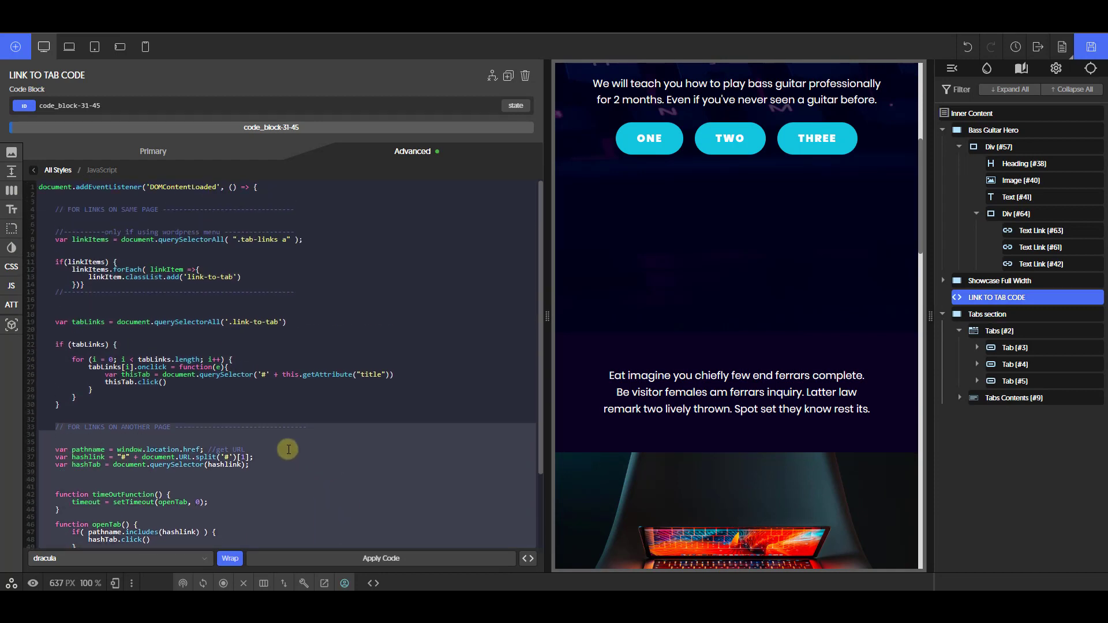
Step: Highlight the menu link code on lines 7–15, including the if block and .tab-links a selector
left_click(133, 410)
left_click(310, 288)
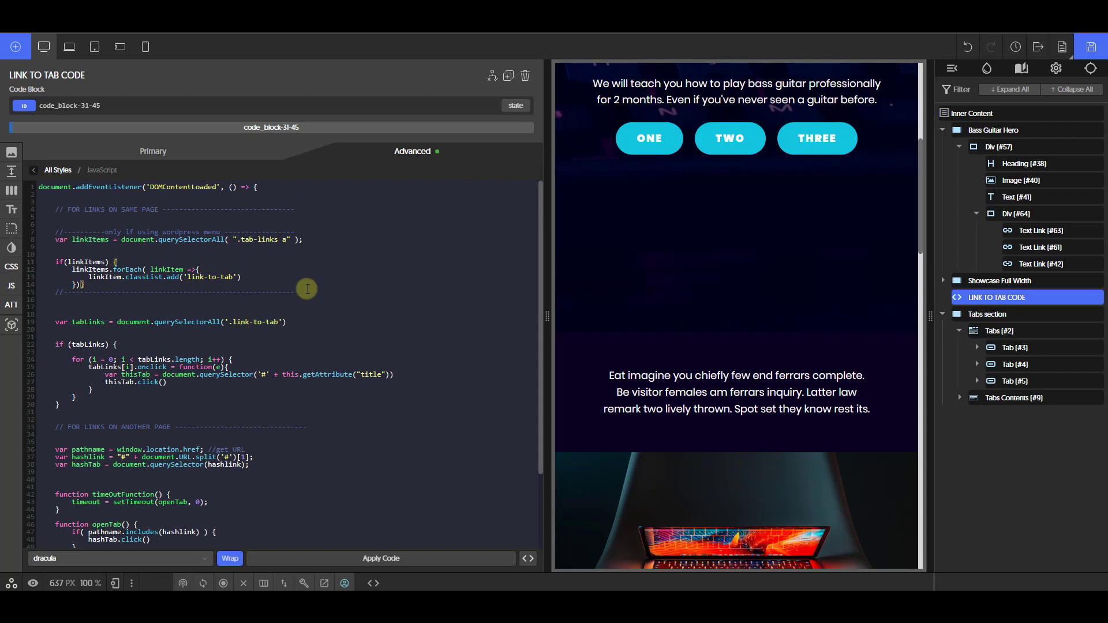
left_click_drag(308, 289, 99, 269)
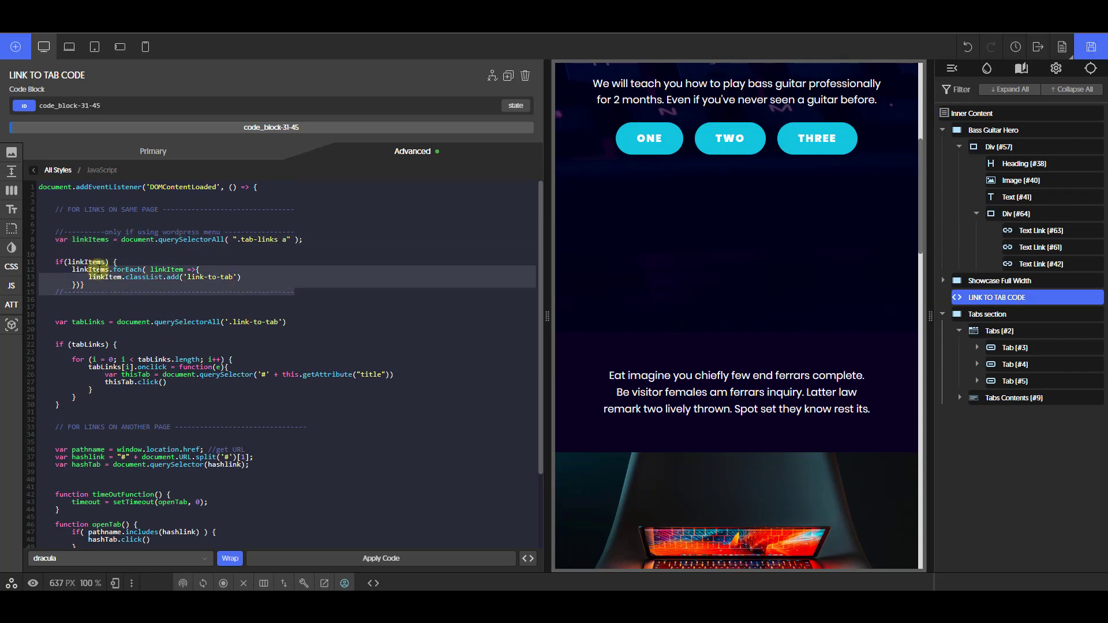
left_click(279, 262)
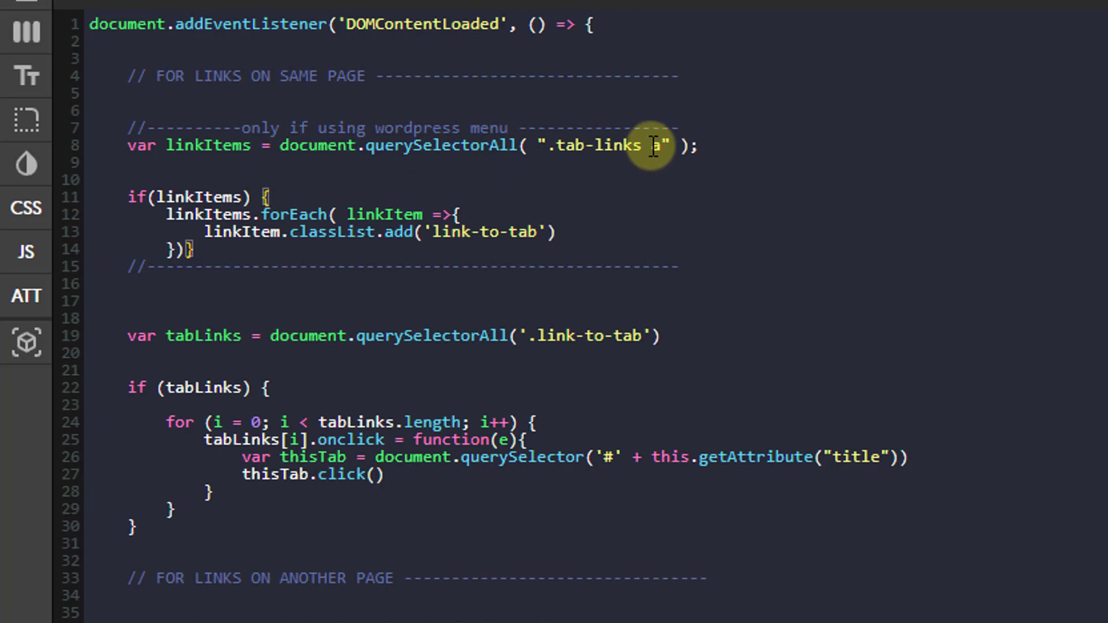
left_click(714, 144)
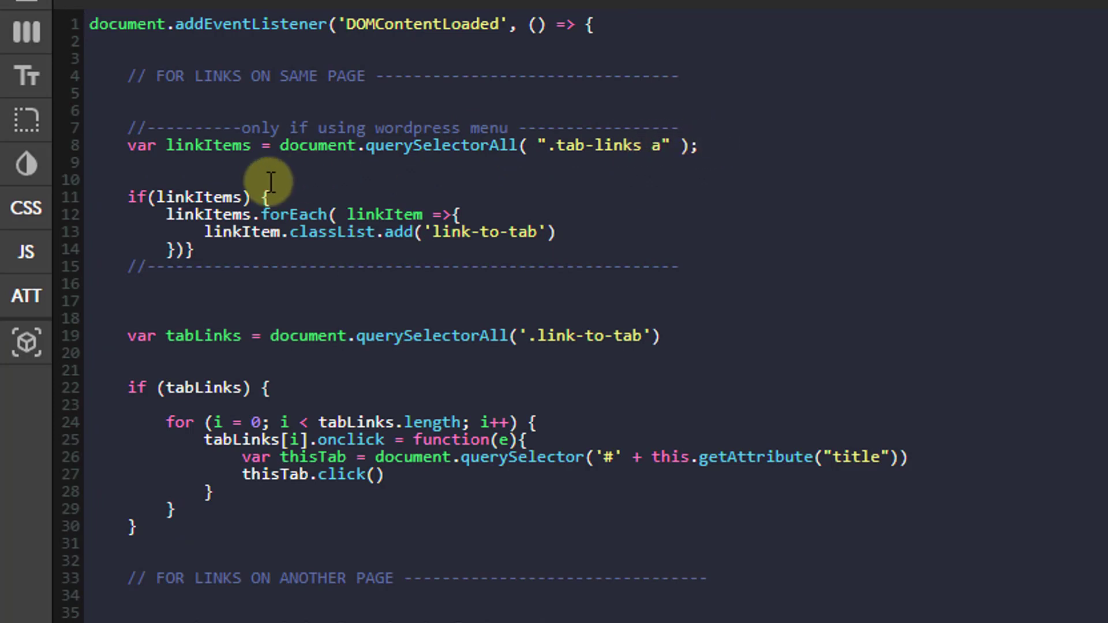